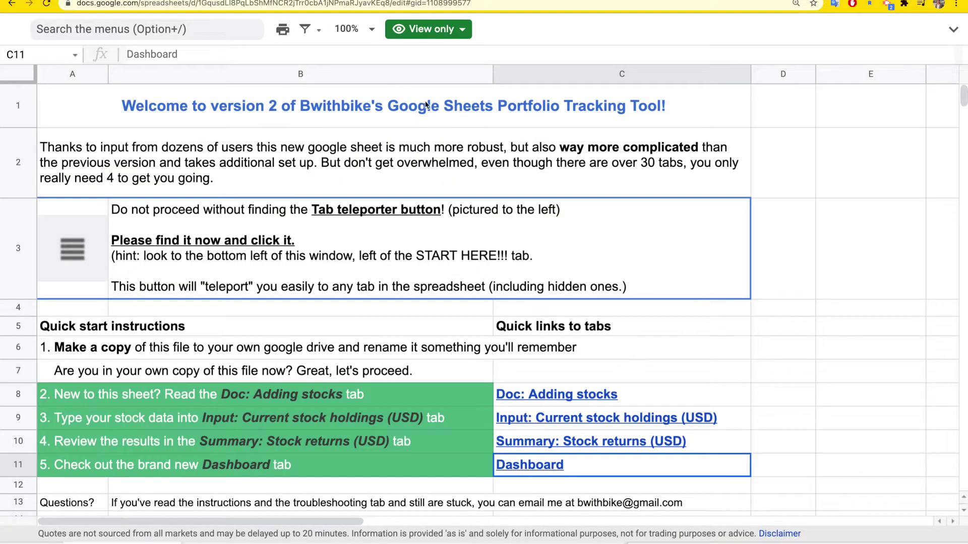
# - Browse the welcome sheet, then step through the summary tabs from User field #1 to User field #3
pyautogui.scroll(-1, 435, 176)
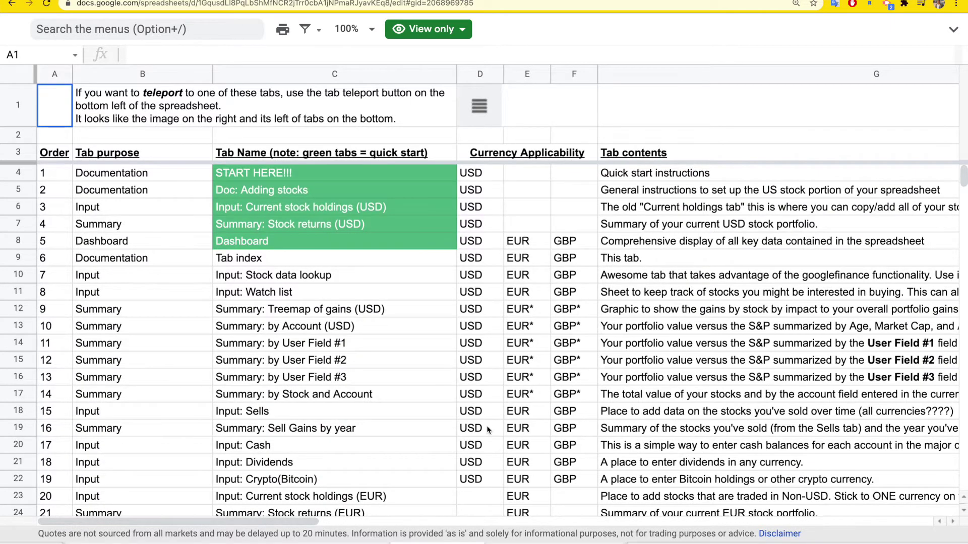
pyautogui.scroll(-1, 488, 429)
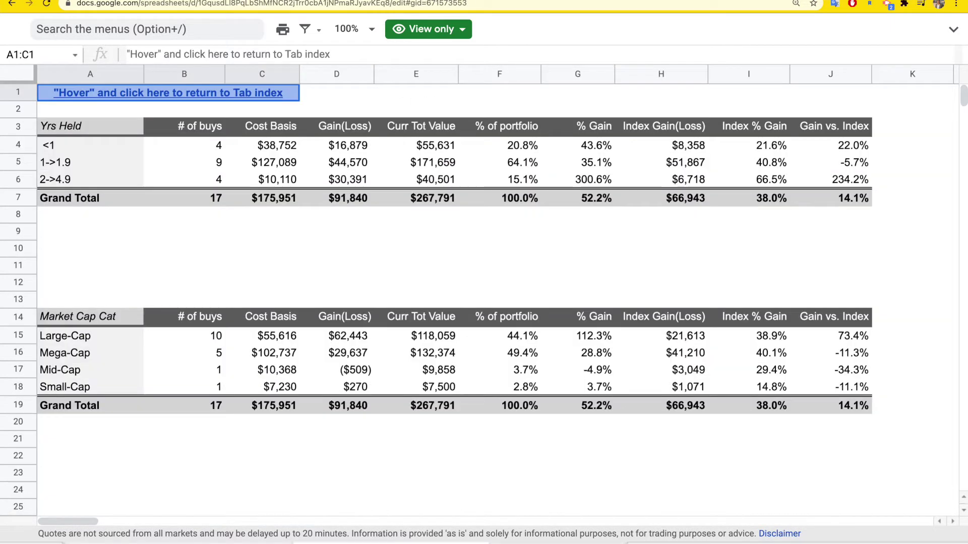
pyautogui.hotkey('alt', 'Down')
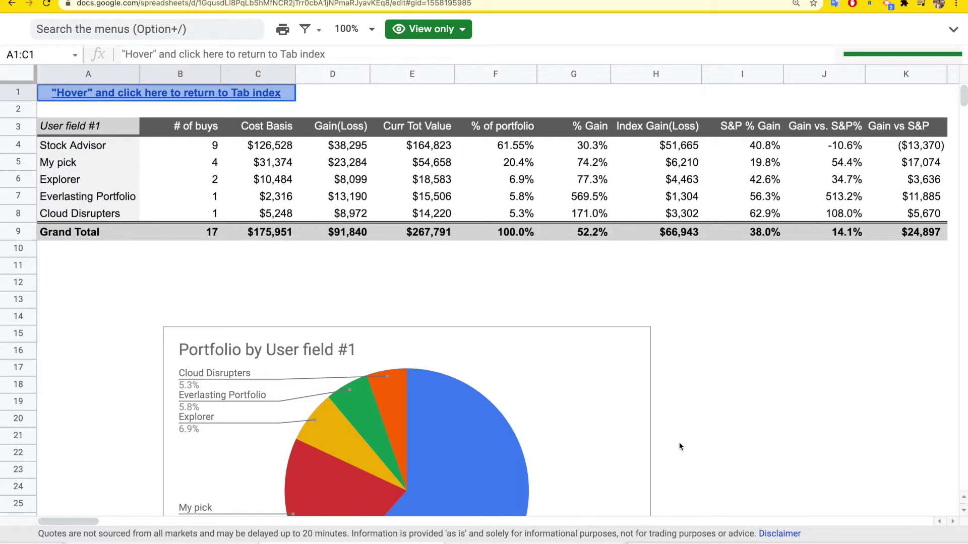
pyautogui.scroll(-5, 679, 443)
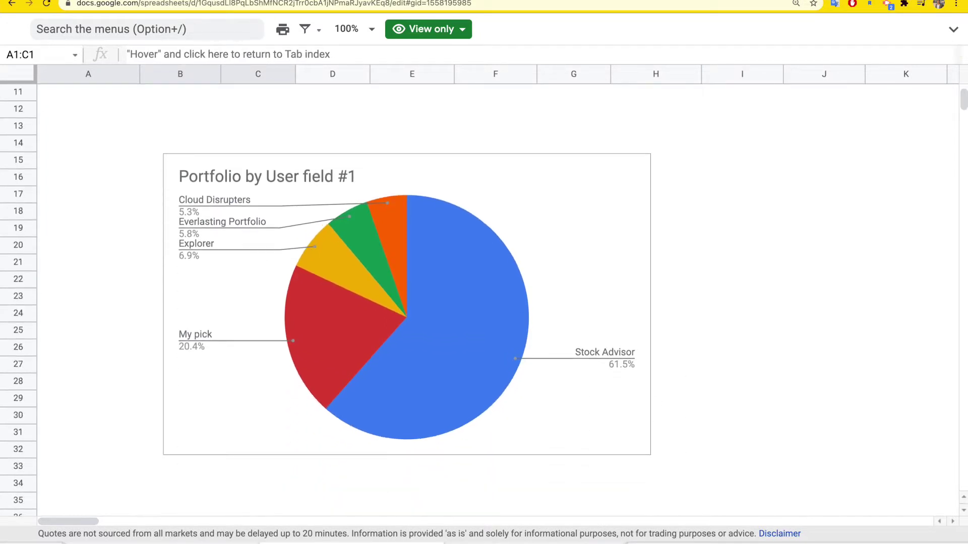
pyautogui.hotkey('alt', 'Down')
pyautogui.scroll(-1, 617, 390)
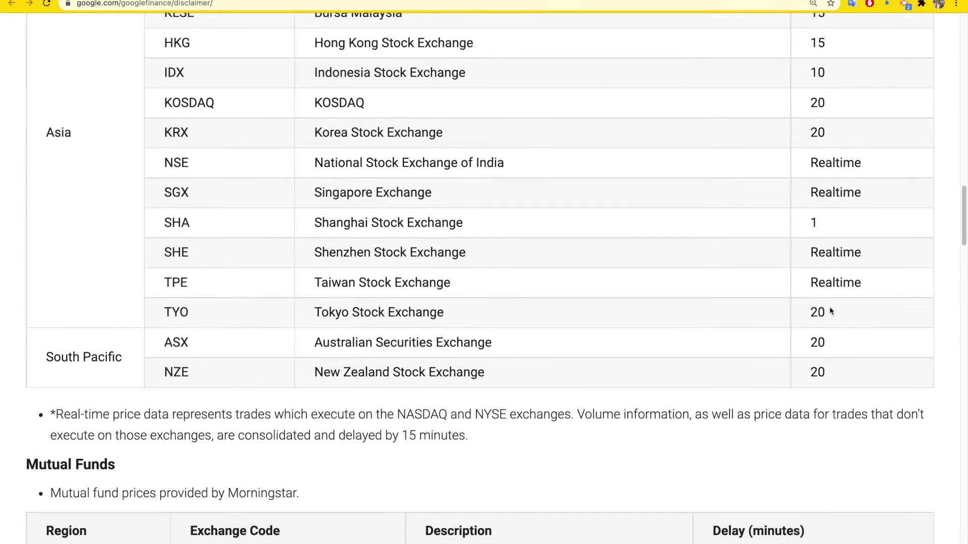
pyautogui.scroll(-6, 831, 311)
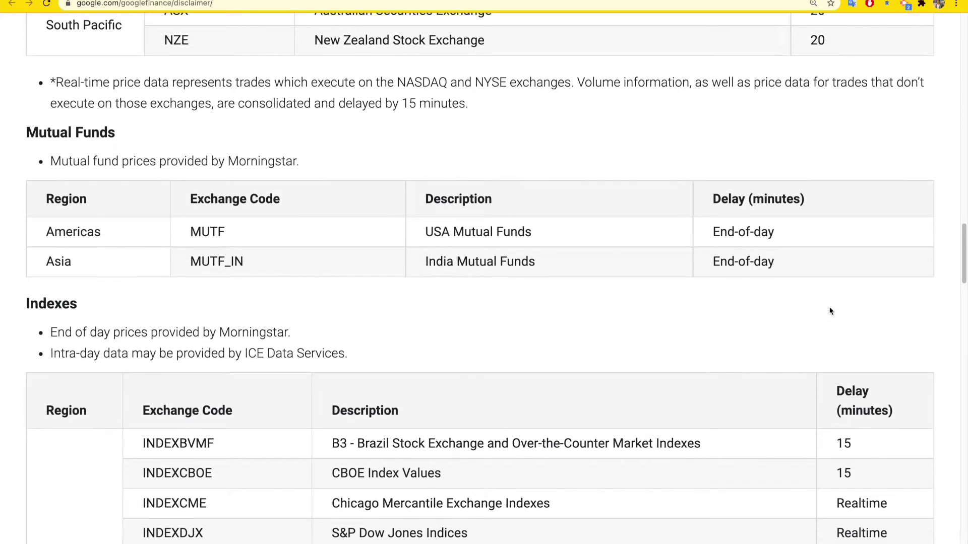
# - Highlight the real-time NASDAQ and NYSE price note, then read on down to the Currencies section
pyautogui.moveTo(51, 79); pyautogui.dragTo(471, 100)
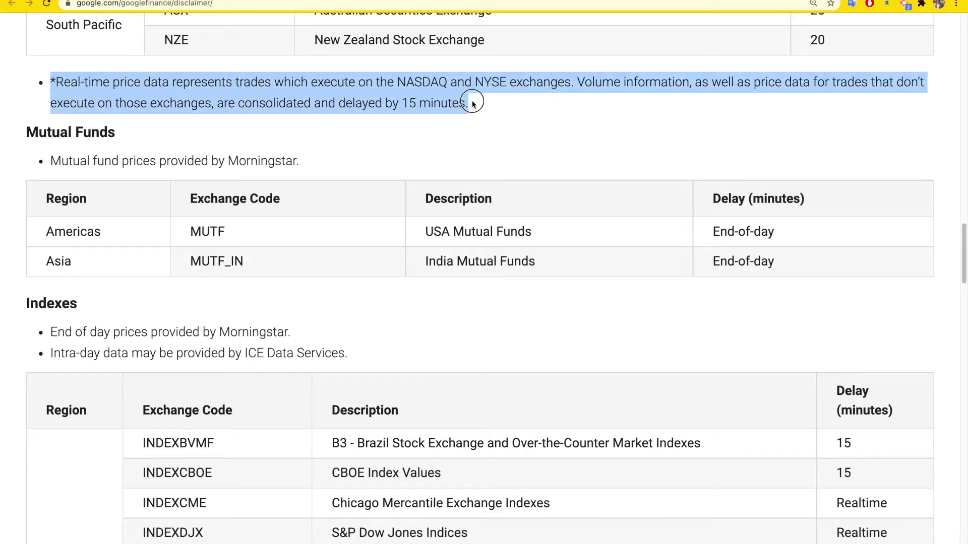
pyautogui.scroll(-1, 512, 203)
pyautogui.scroll(-9, 514, 207)
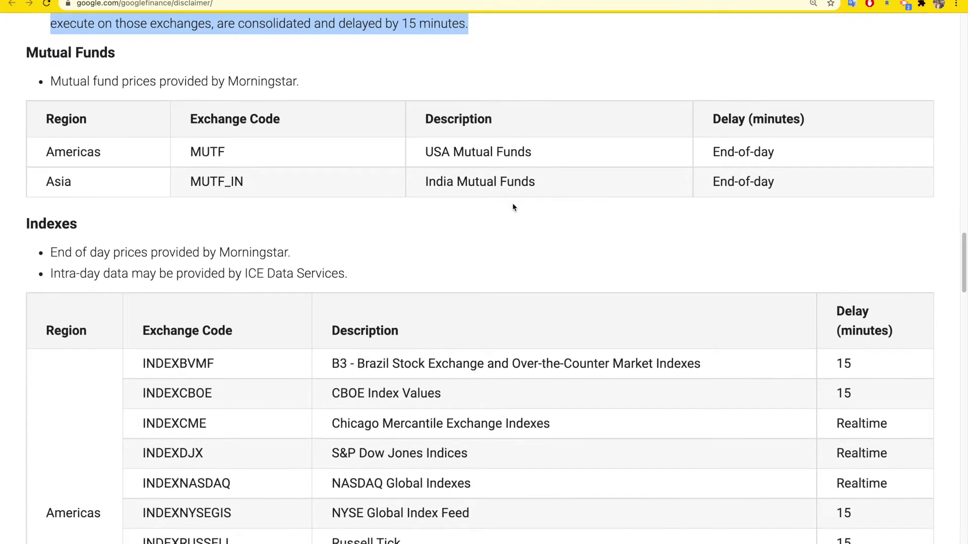
pyautogui.scroll(-14, 513, 207)
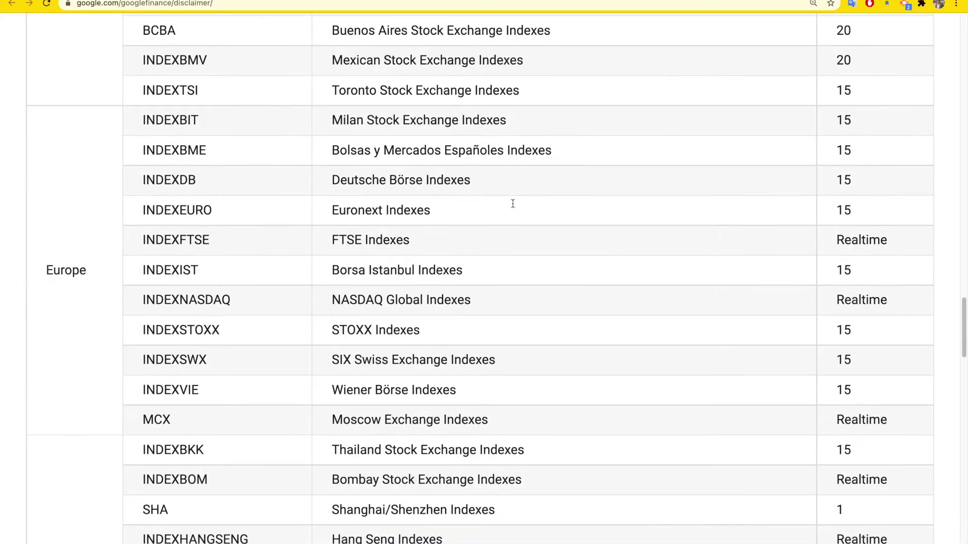
pyautogui.scroll(-12, 513, 207)
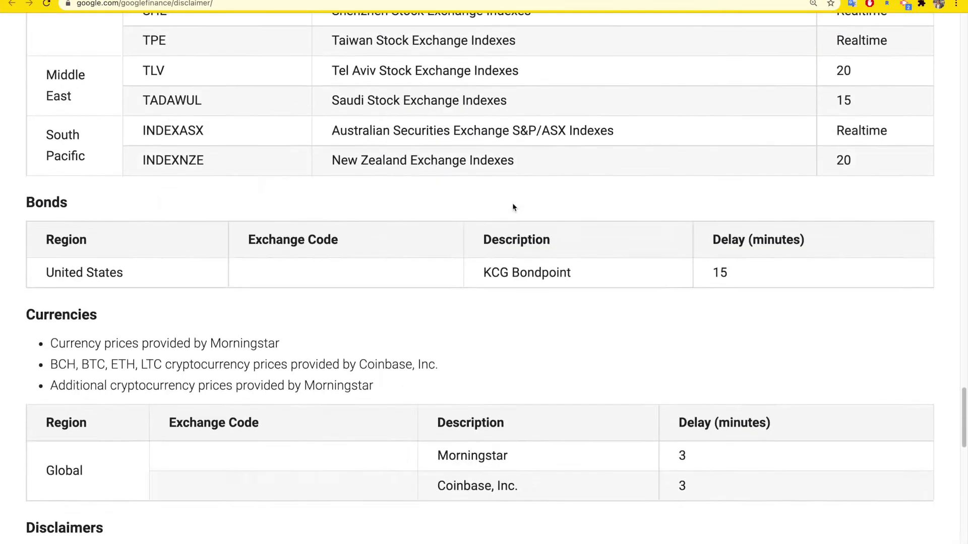
pyautogui.scroll(-2, 513, 207)
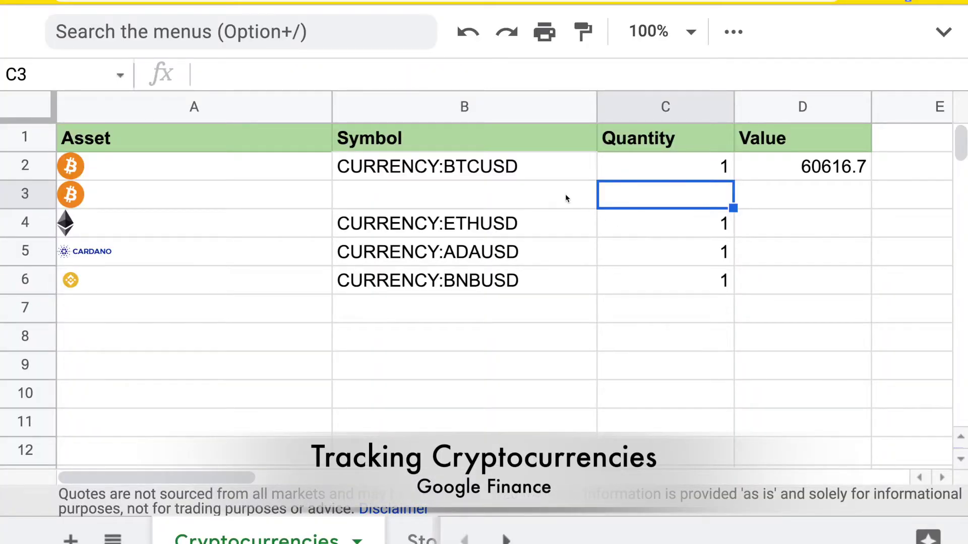
pyautogui.click(525, 174)
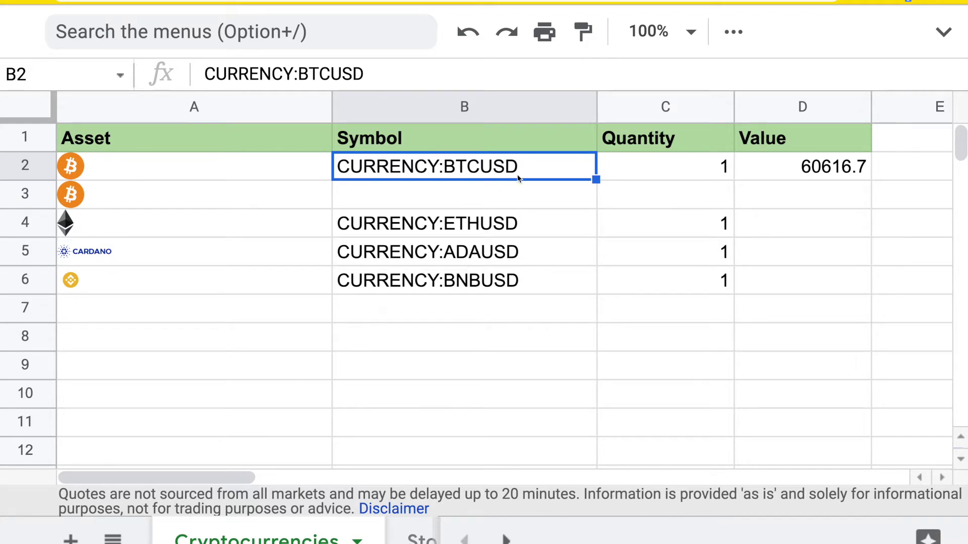
pyautogui.doubleClick(459, 199)
# - Enter the holding CURRENCY:BTCEUR in B3 with quantity 0.123 in C3
pyautogui.write('C')
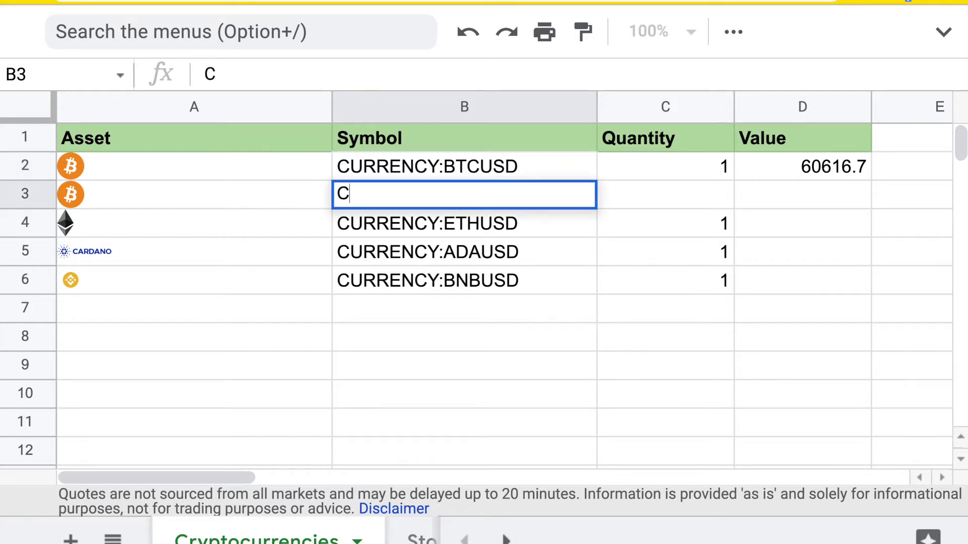
pyautogui.write('URRENCY:BTC')
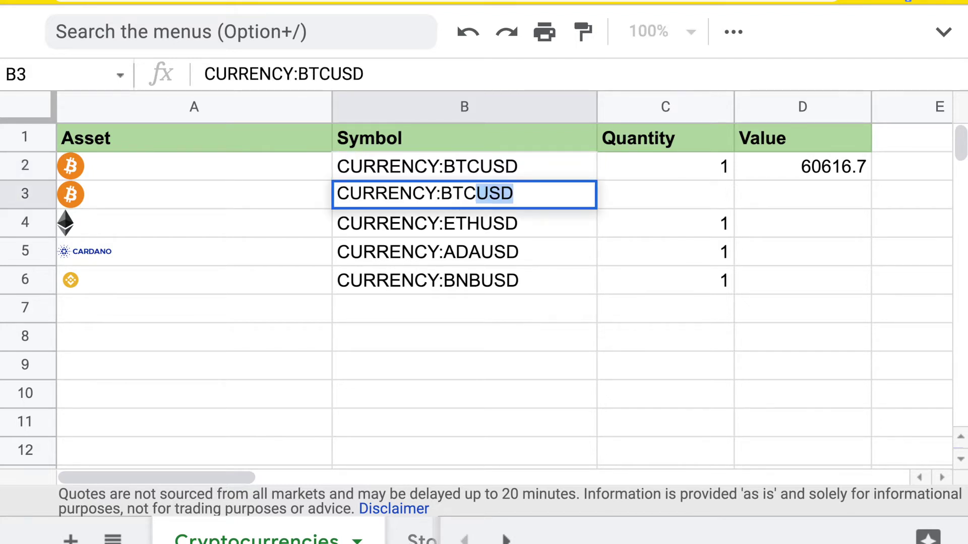
pyautogui.write('EUR')
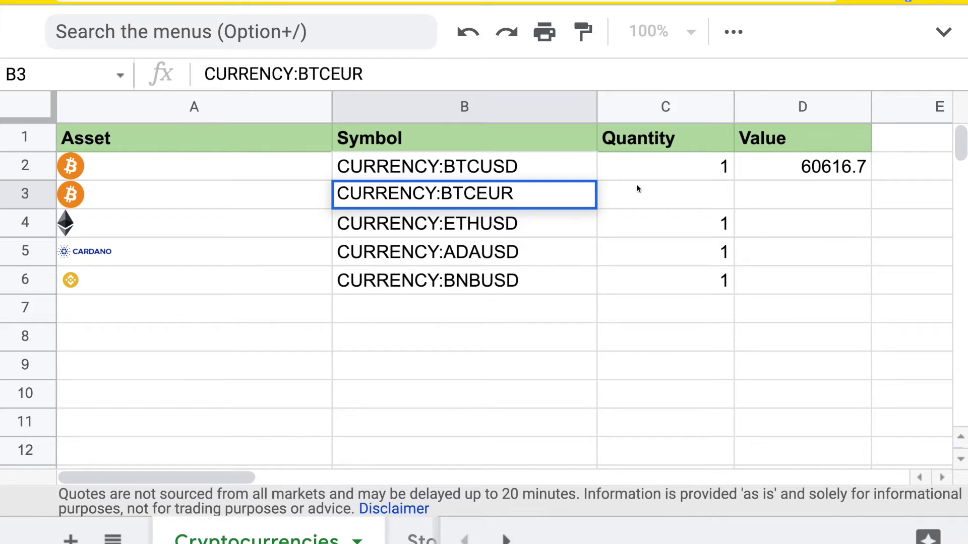
pyautogui.click(648, 188)
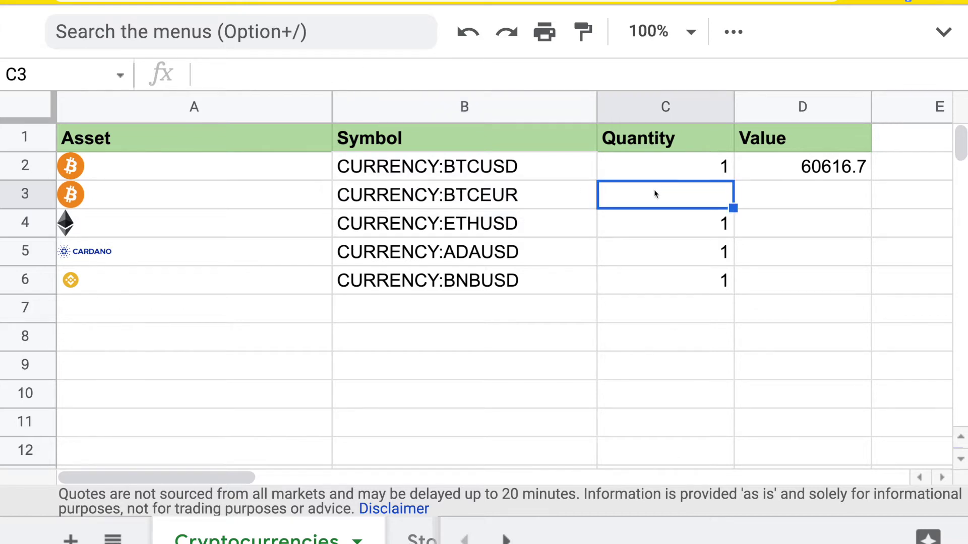
pyautogui.write('0.123')
pyautogui.press('Return')
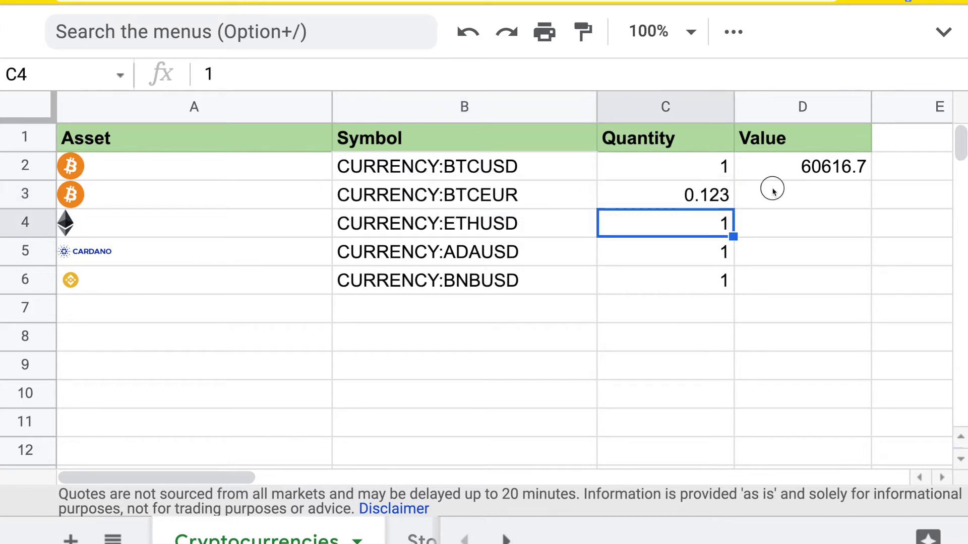
# - Build the formula =GOOGLEFINANCE(B3)*C3 in D3
pyautogui.click(774, 192)
pyautogui.write('=')
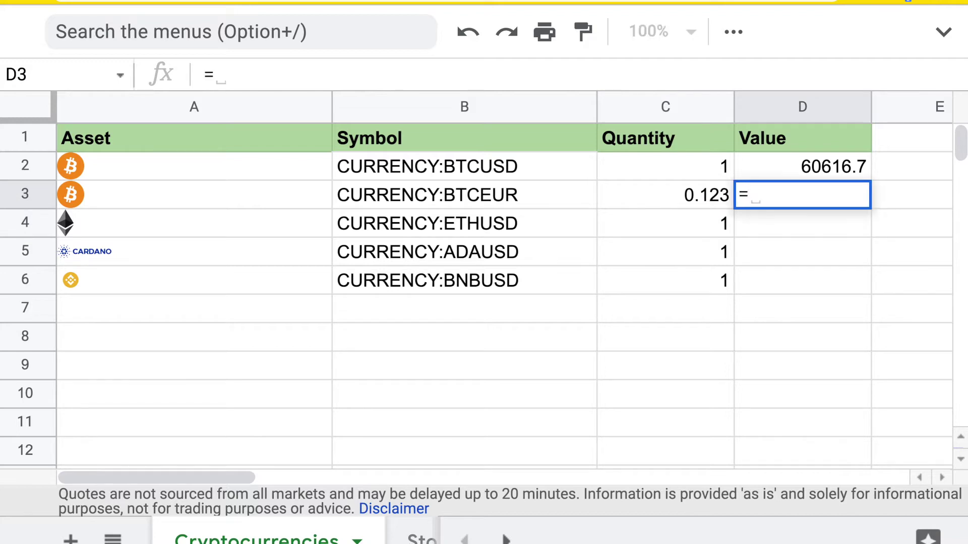
pyautogui.write('GO')
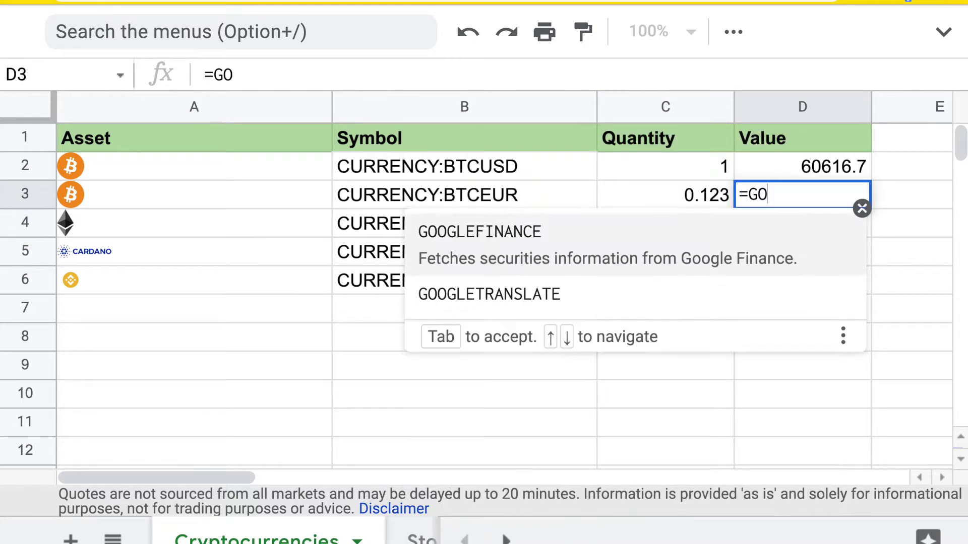
pyautogui.press('Tab')
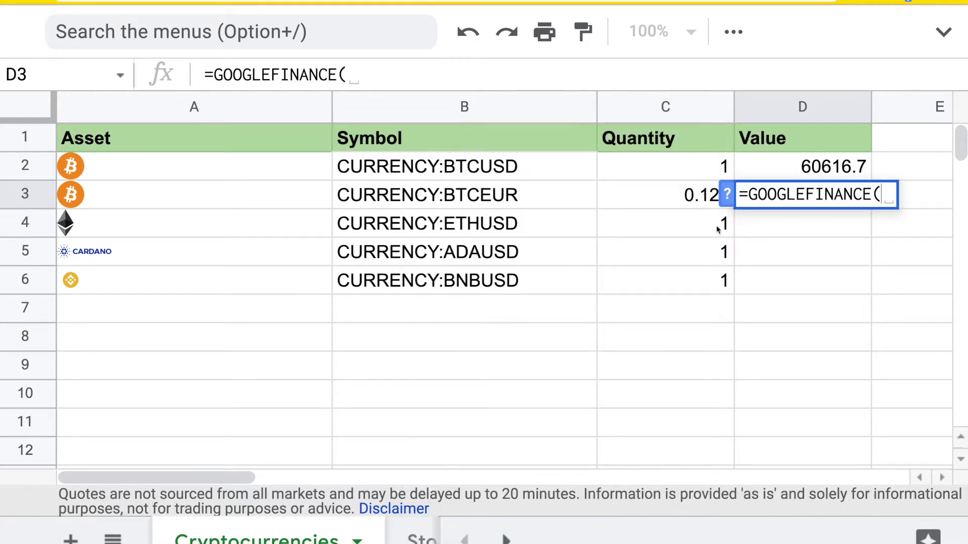
pyautogui.click(512, 198)
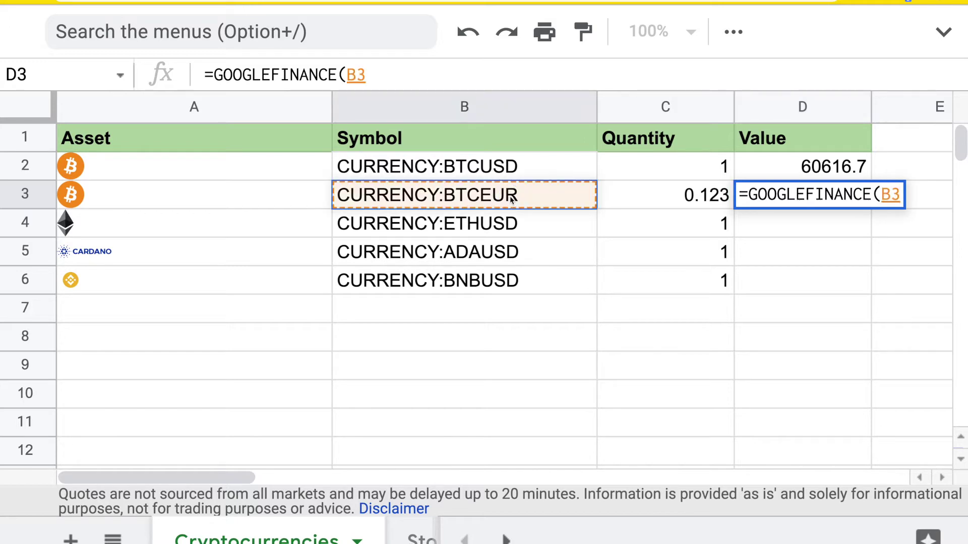
pyautogui.write(')*')
pyautogui.click(698, 199)
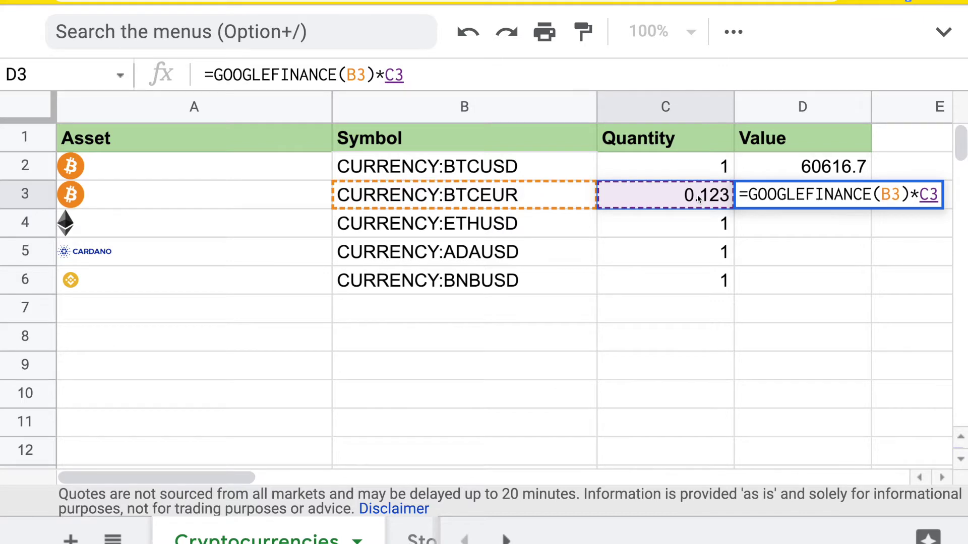
# - Wrap D3's formula in ROUND with 2 decimals and copy it down to D6
pyautogui.click(746, 196)
pyautogui.write('ROUN')
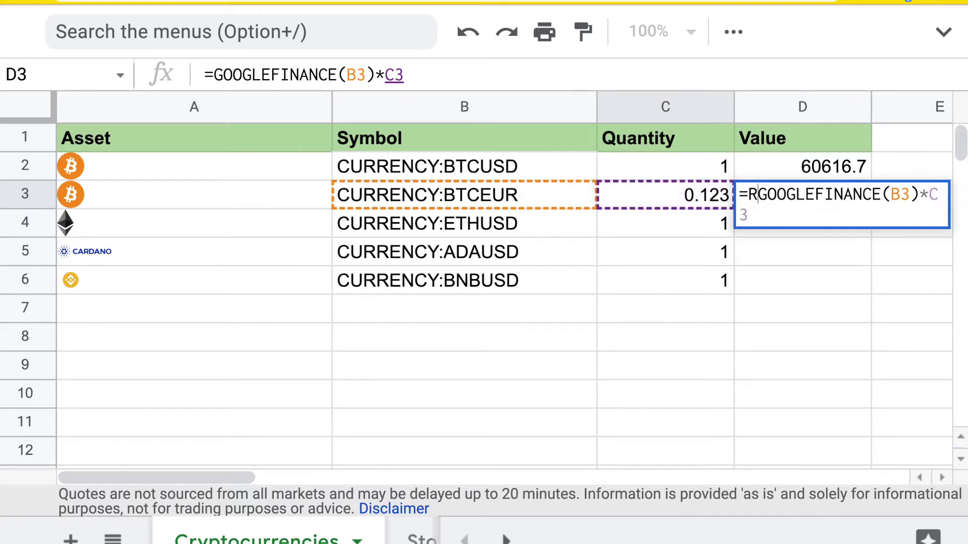
pyautogui.write('D(')
pyautogui.click(779, 215)
pyautogui.write(',2)')
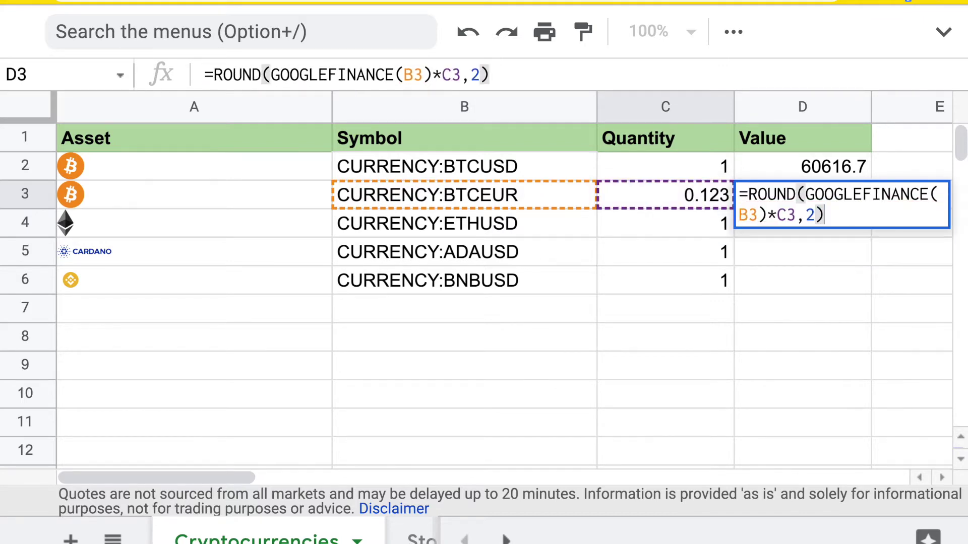
pyautogui.press('Return')
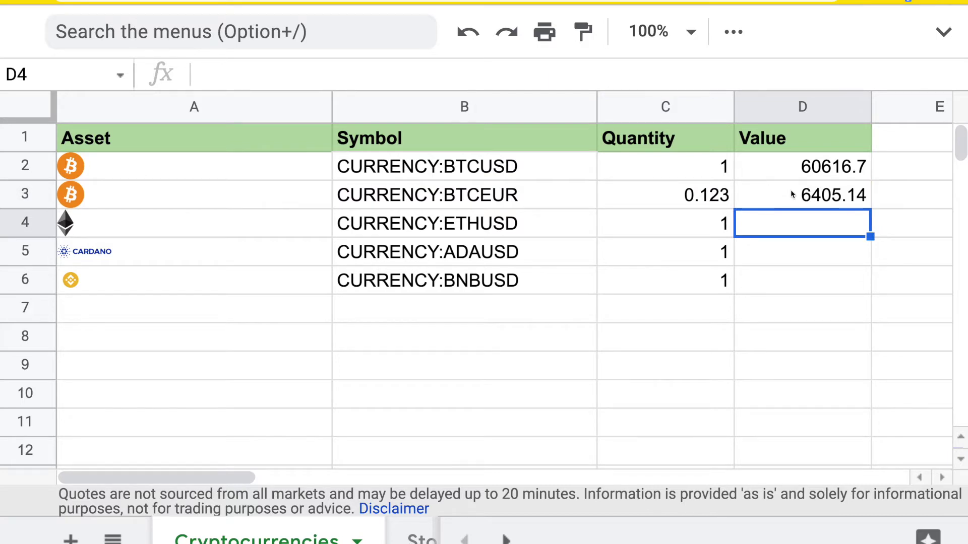
pyautogui.click(791, 189)
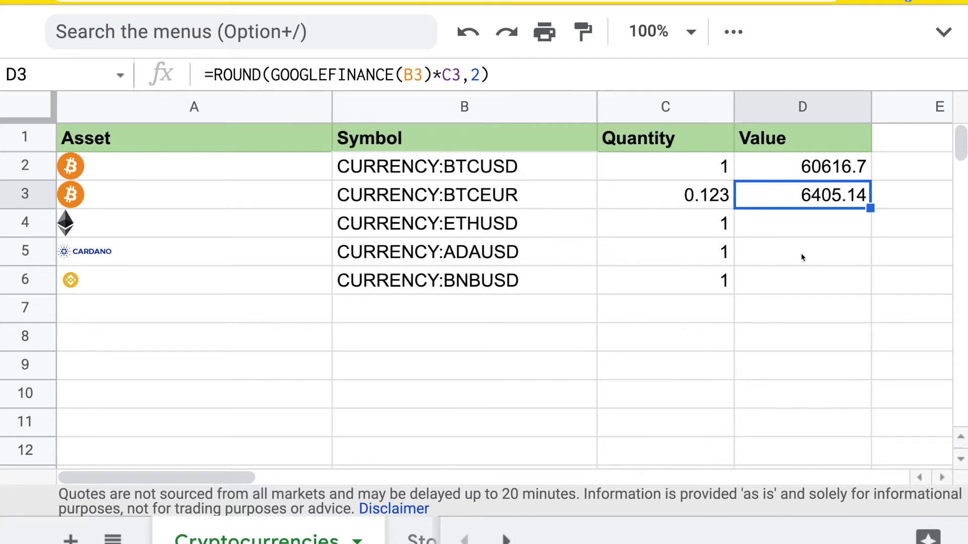
pyautogui.moveTo(870, 208); pyautogui.dragTo(854, 276)
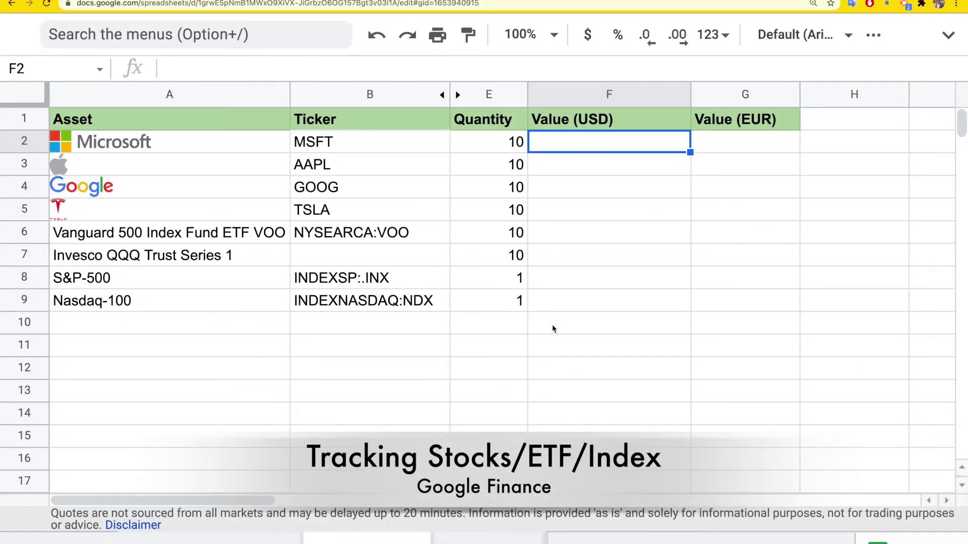
# - Enter =GOOGLEFINANCE(B2)*E2 in F2 for Microsoft's USD value
pyautogui.click(378, 150)
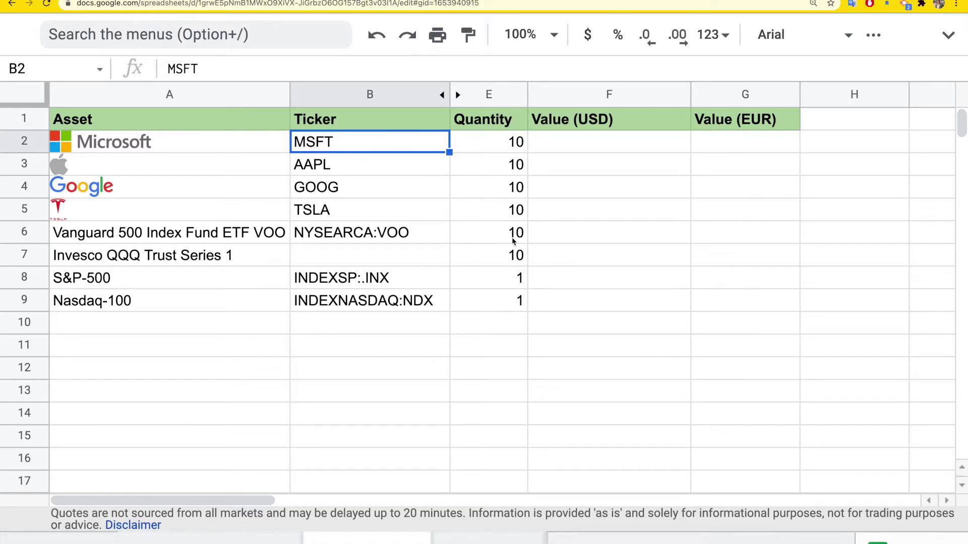
pyautogui.click(594, 150)
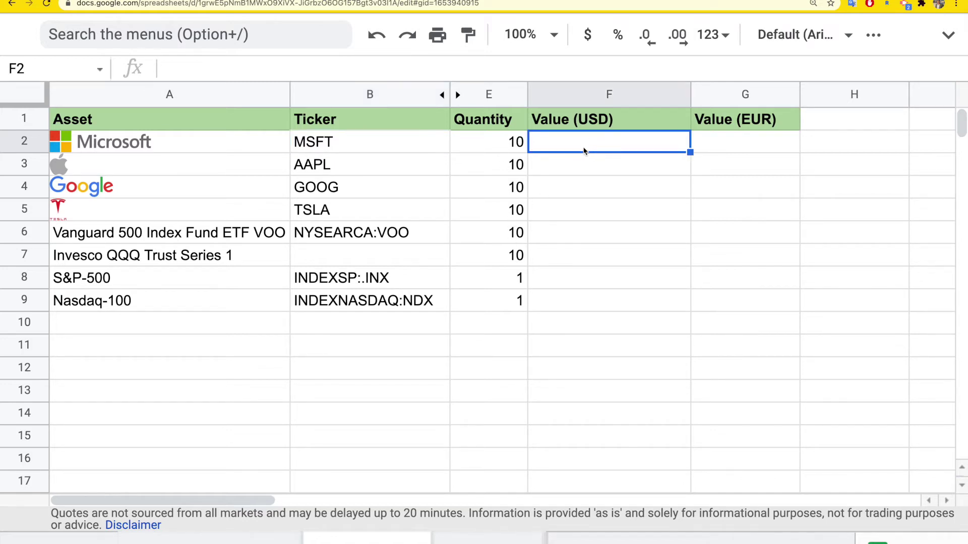
pyautogui.write('=goo')
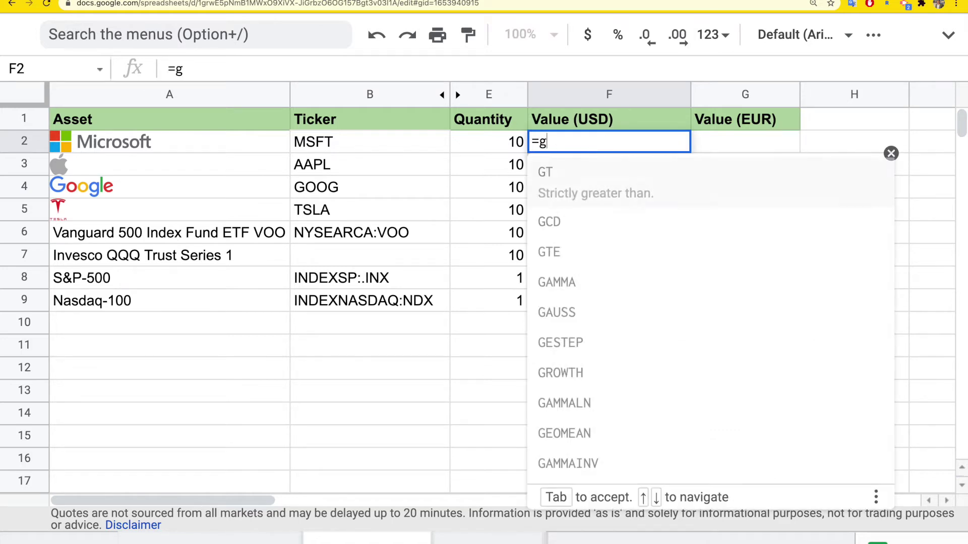
pyautogui.click(600, 167)
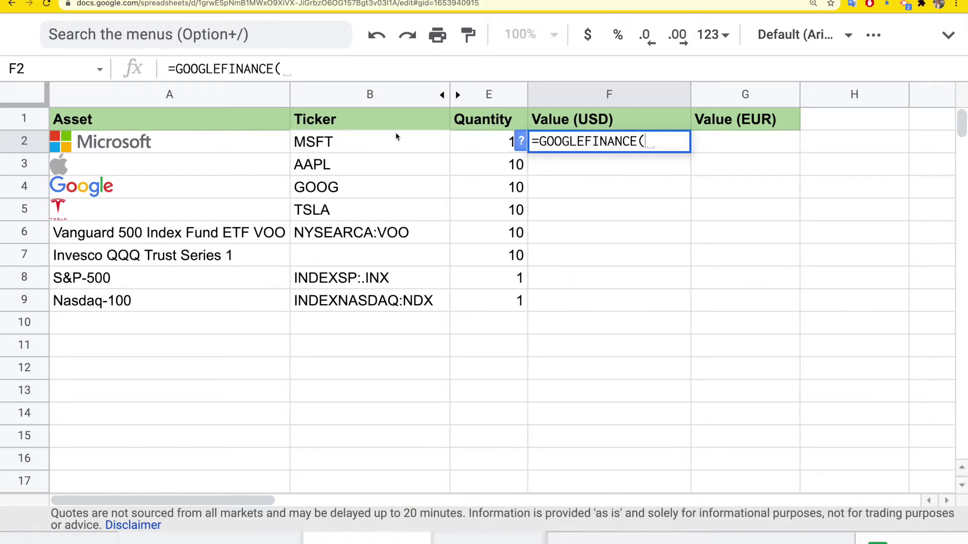
pyautogui.click(374, 142)
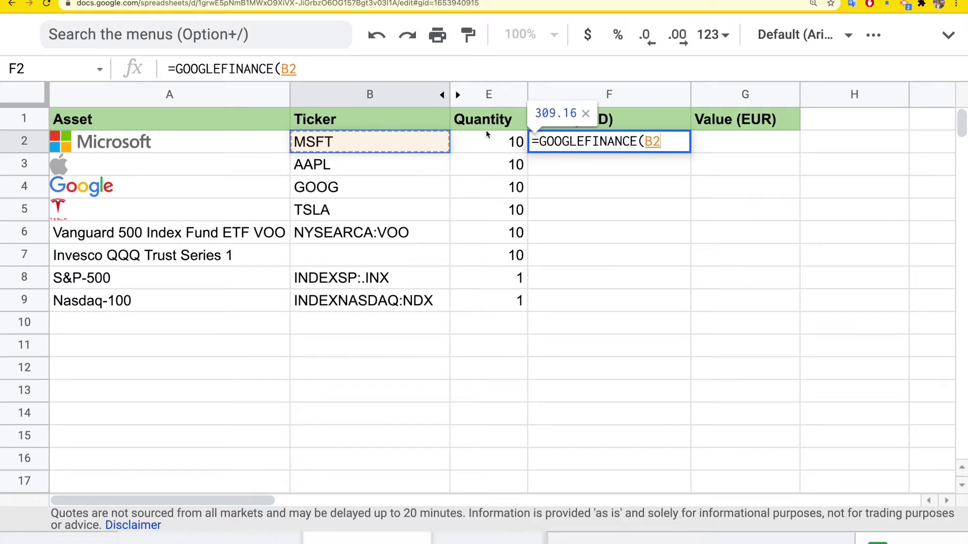
pyautogui.write(')')
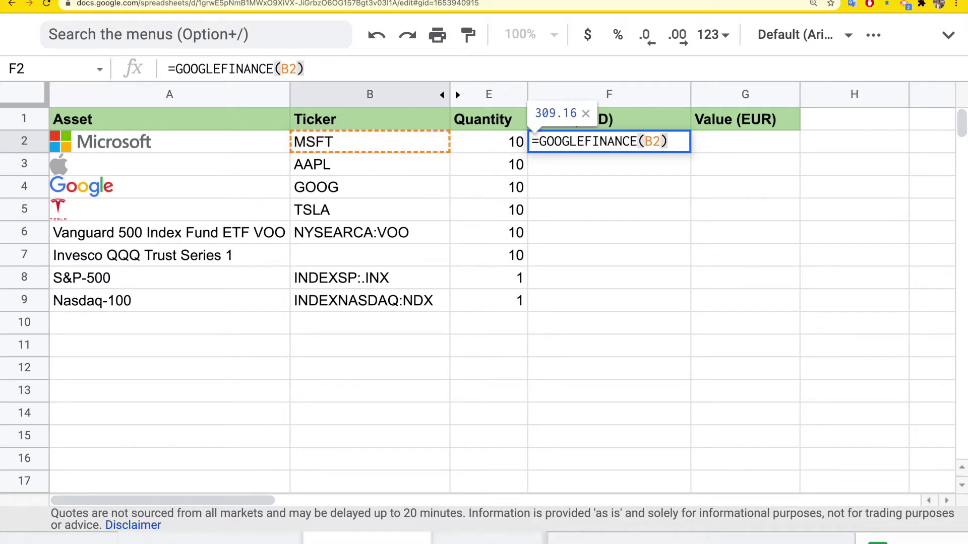
pyautogui.write('*')
pyautogui.click(493, 145)
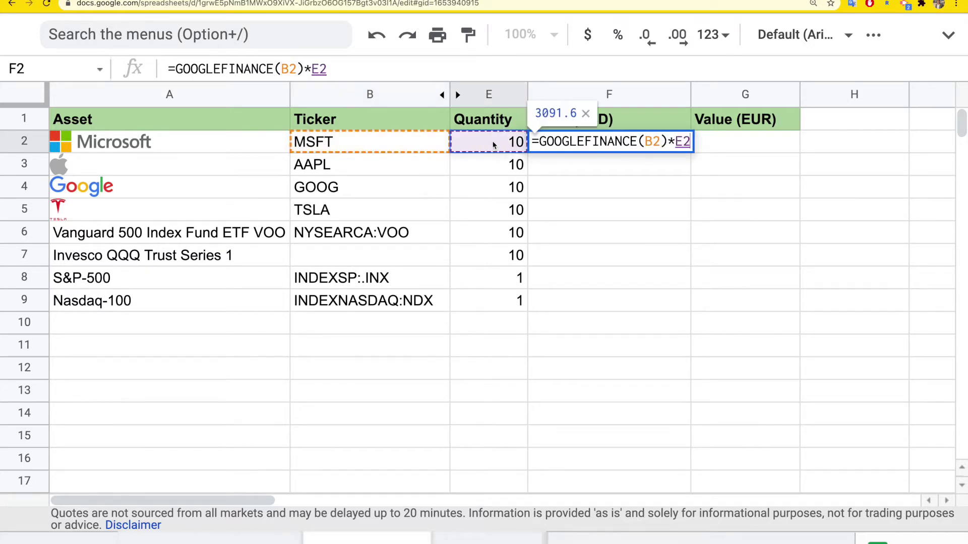
pyautogui.press('Return')
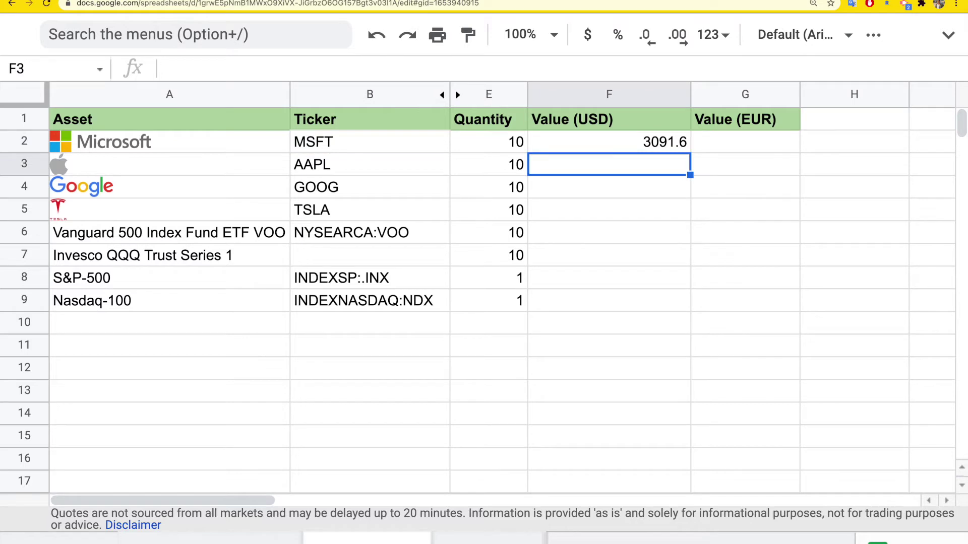
# - Start a GOOGLEFINANCE("") formula in G2 for the euro value
pyautogui.click(640, 144)
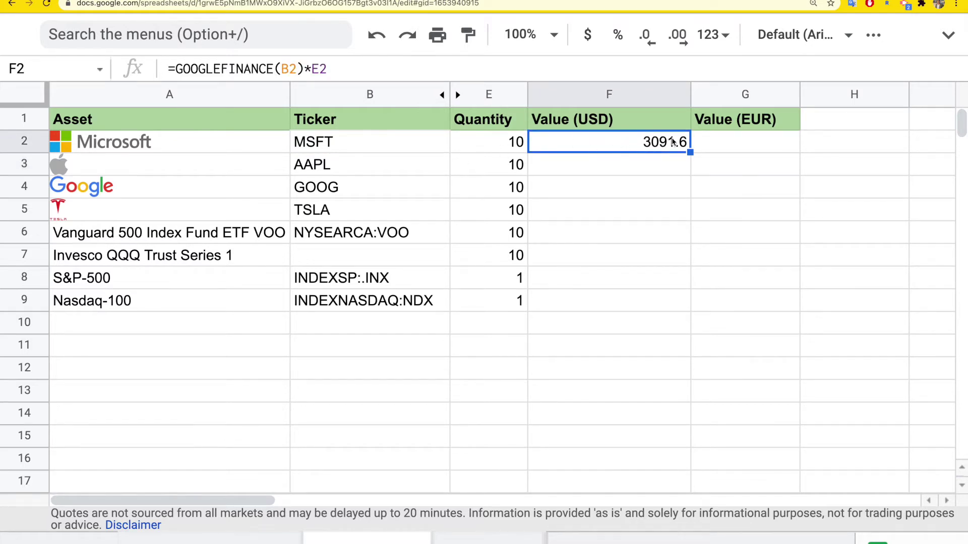
pyautogui.doubleClick(705, 142)
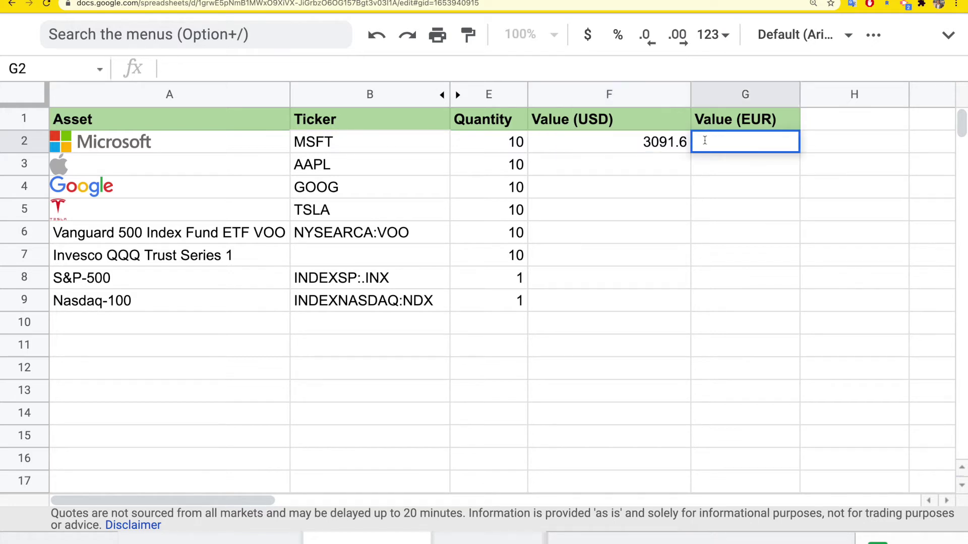
pyautogui.write('=')
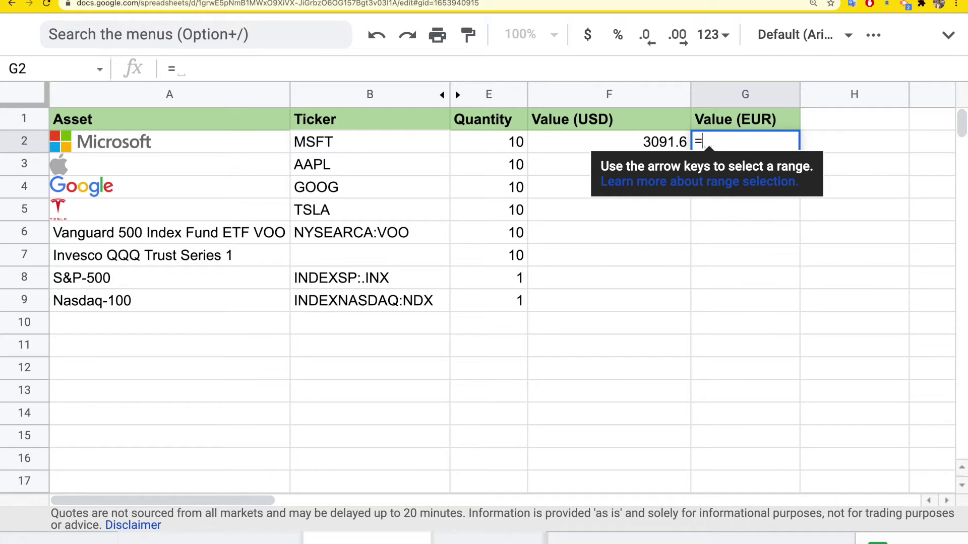
pyautogui.write('GOOGLEFINANCE(""')
# - Make G2 =ROUND(GOOGLEFINANCE("USDEUR")*F2,2) to give Microsoft's value in euros
pyautogui.press('Left')
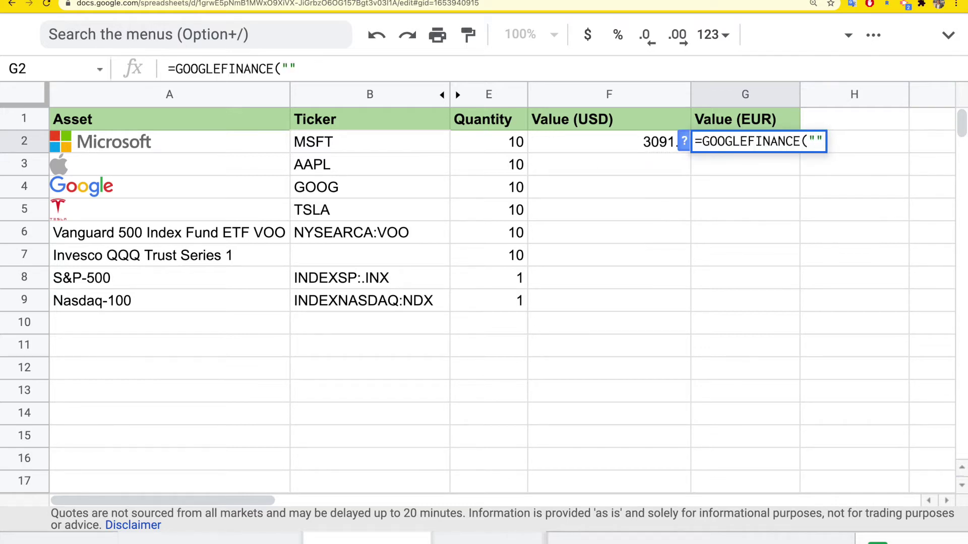
pyautogui.write('USDEUR"')
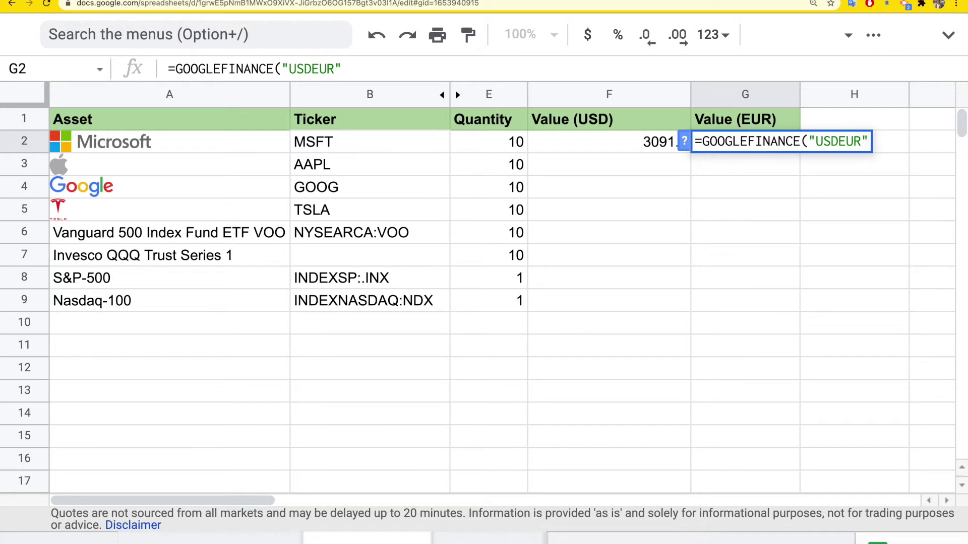
pyautogui.write(')*')
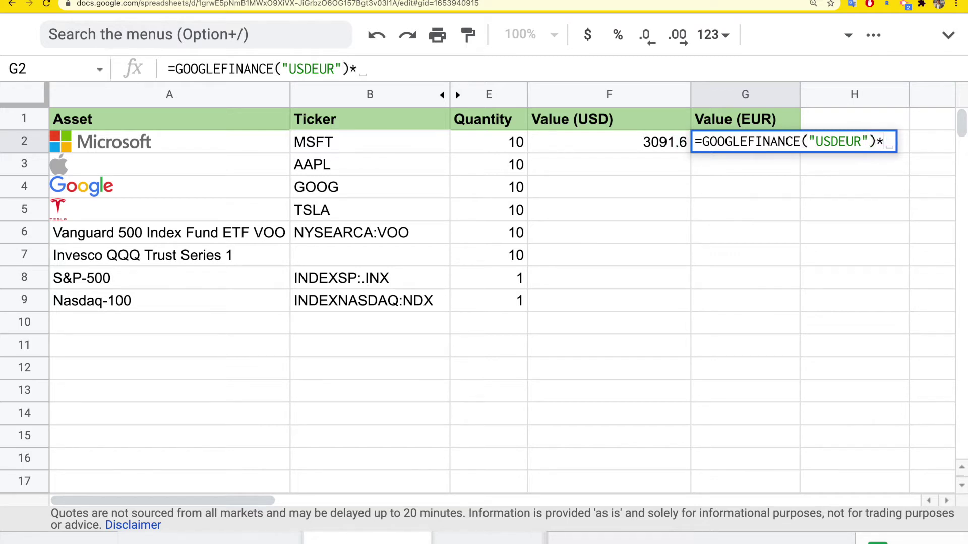
pyautogui.click(613, 147)
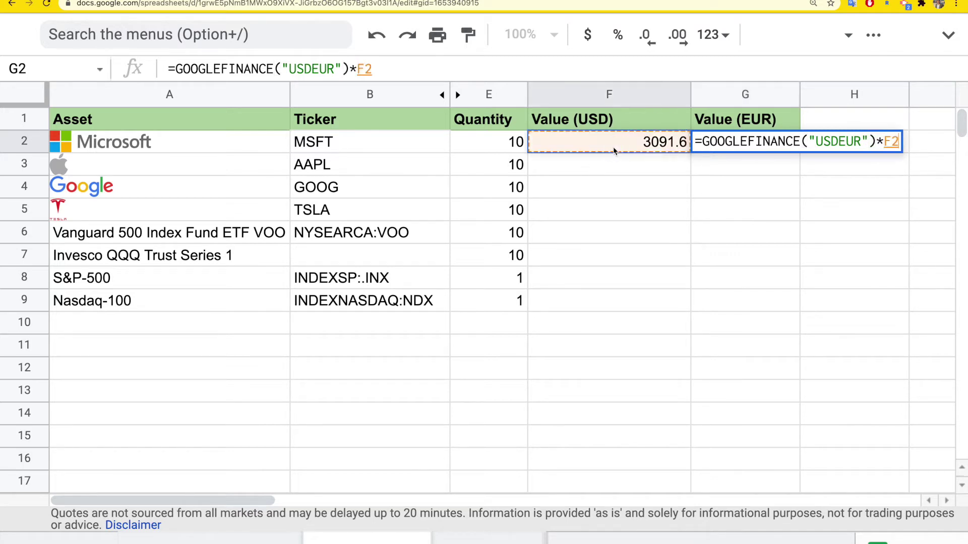
pyautogui.press('Return')
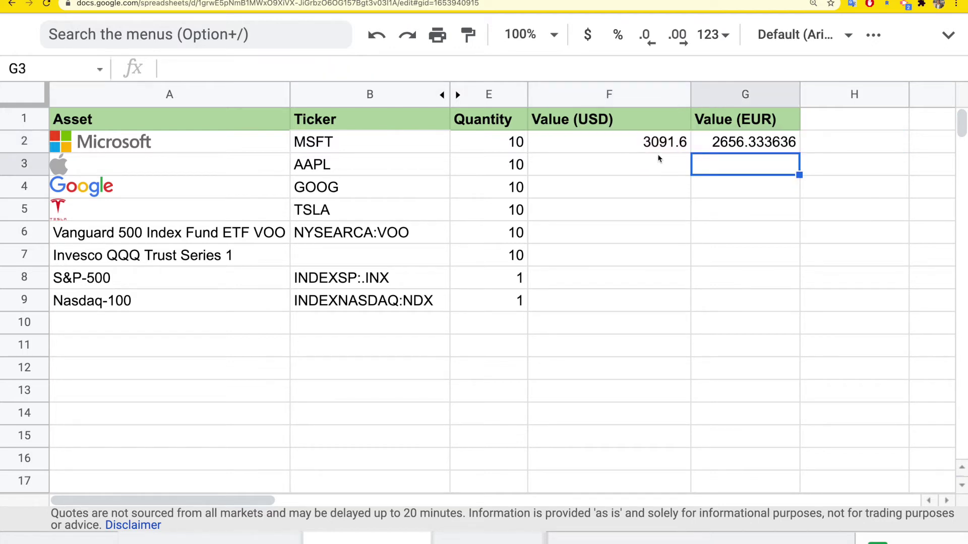
pyautogui.doubleClick(764, 148)
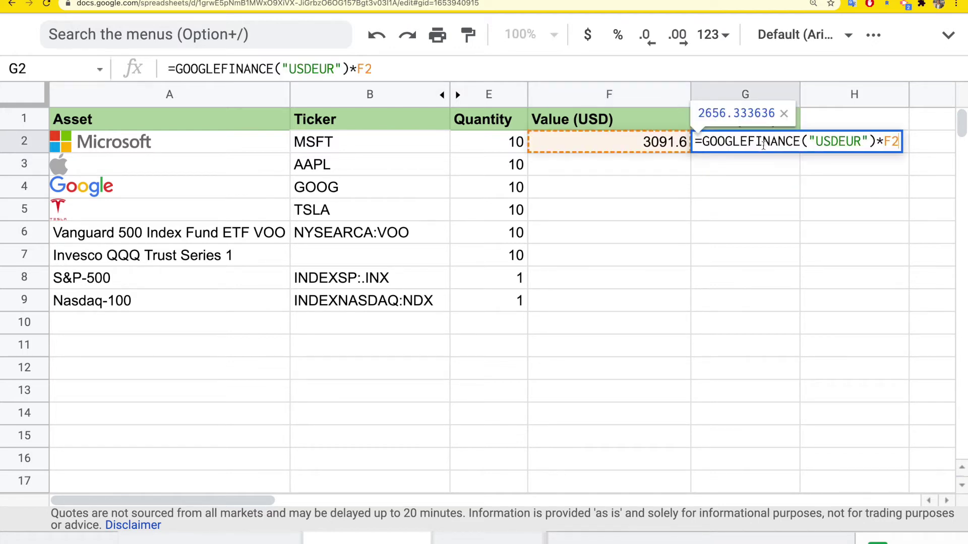
pyautogui.click(706, 142)
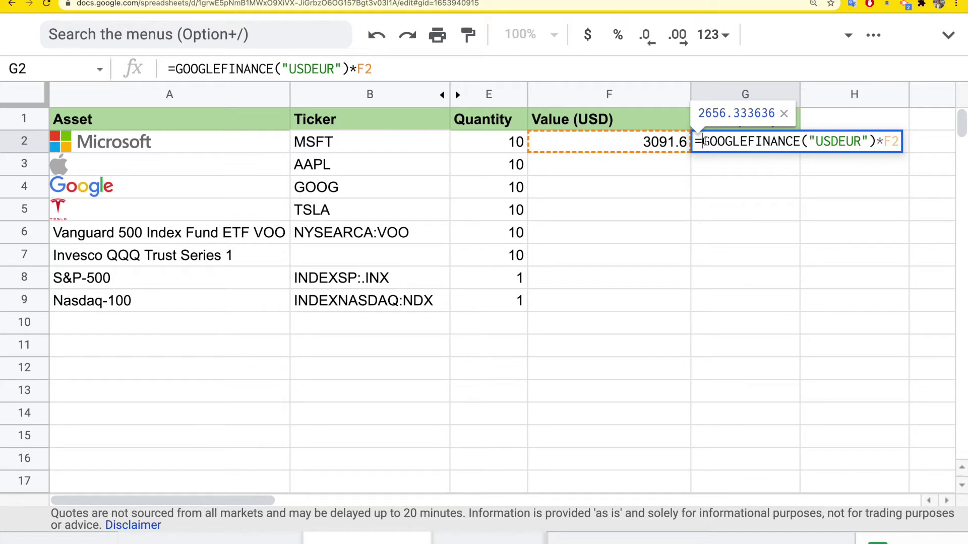
pyautogui.write('ROUND(')
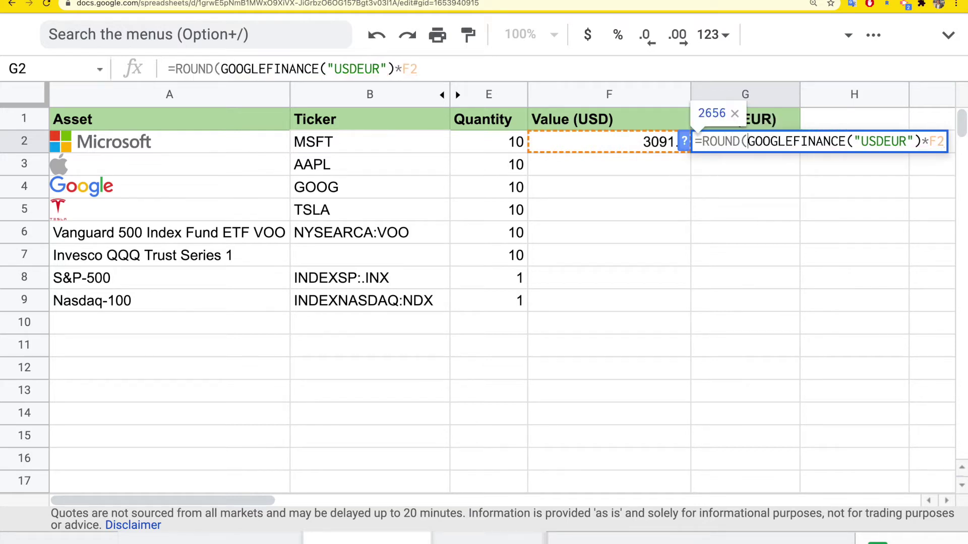
pyautogui.write(',2')
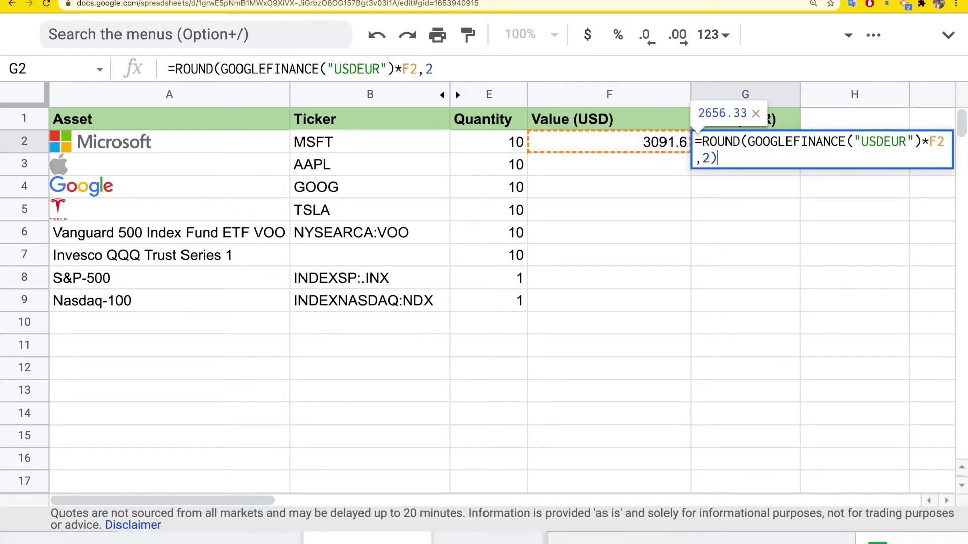
pyautogui.press('Return')
# - Copy the USD and EUR value formulas in F2 and G2 down to row 5
pyautogui.click(683, 146)
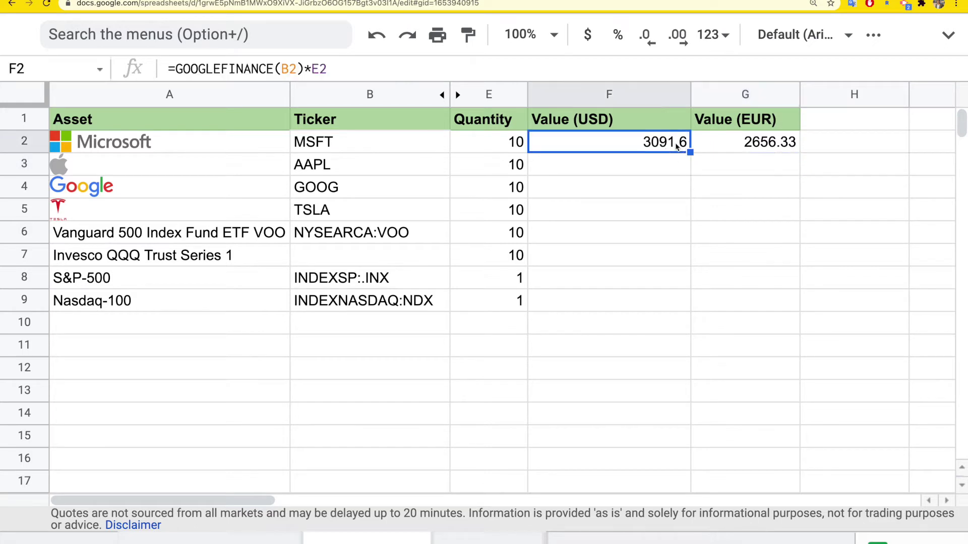
pyautogui.moveTo(688, 150); pyautogui.dragTo(672, 209)
pyautogui.click(746, 143)
pyautogui.moveTo(799, 153); pyautogui.dragTo(773, 211)
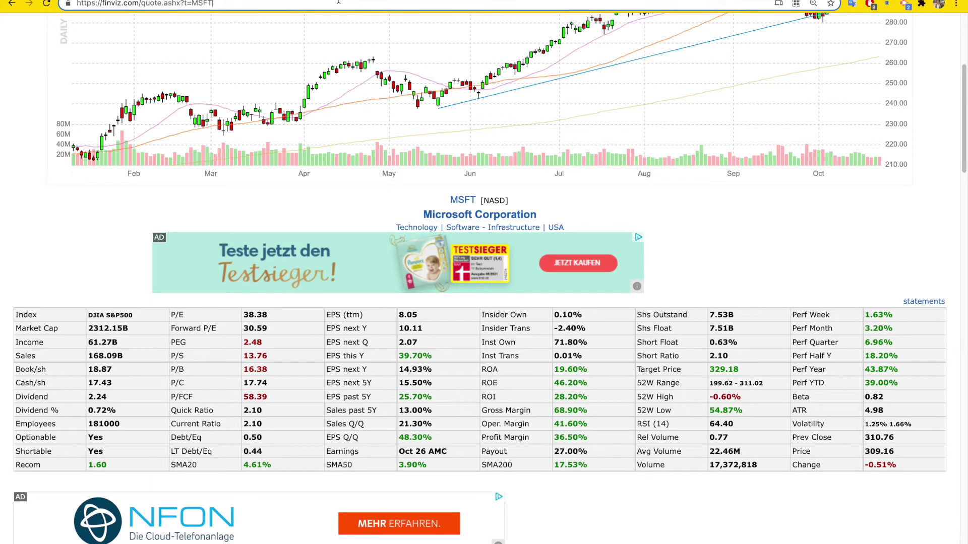
# - Search Google for qqq and copy the ticker 'NASDAQ: QQQ' for Invesco QQQ Trust
pyautogui.hotkey('ctrl', 'a')
pyautogui.write('goo')
pyautogui.press('Return')
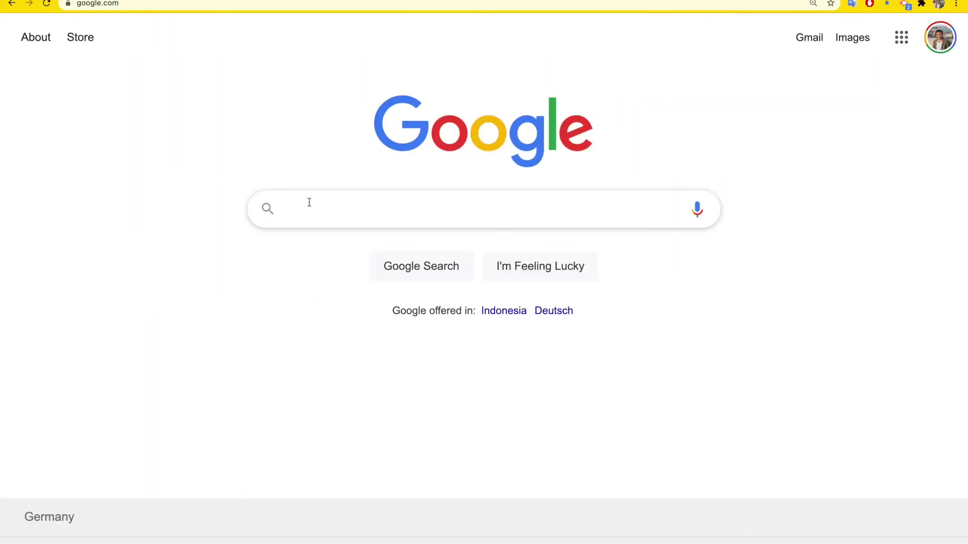
pyautogui.click(305, 207)
pyautogui.write('qq')
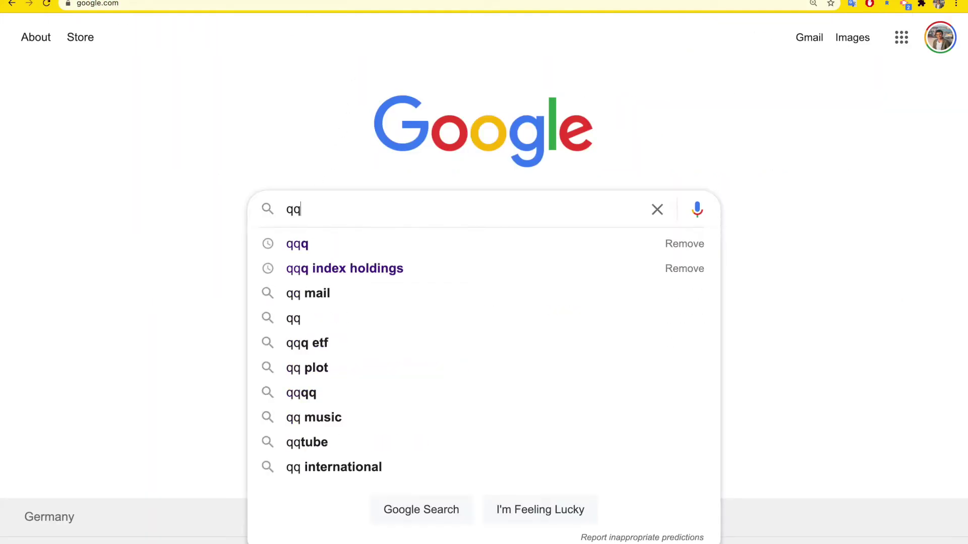
pyautogui.write('q')
pyautogui.press('Return')
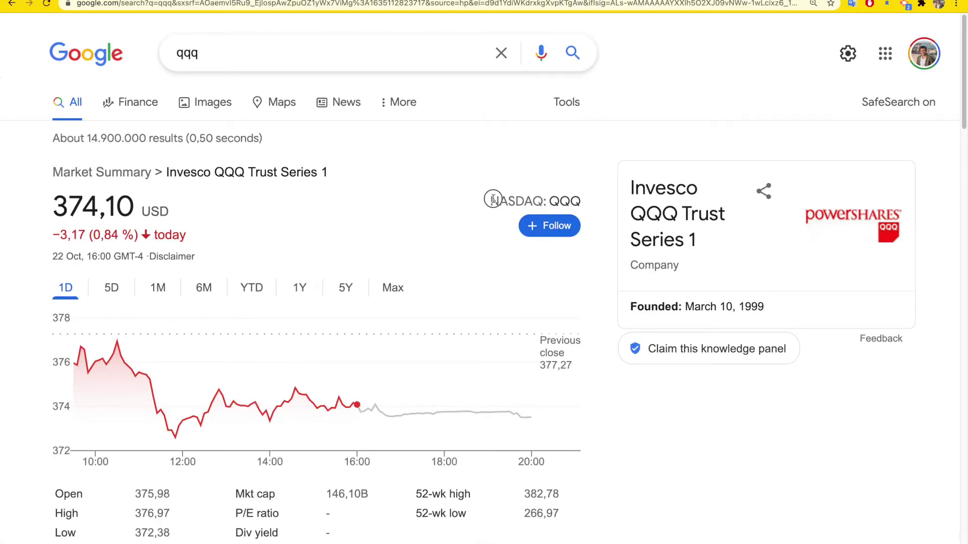
pyautogui.moveTo(492, 199); pyautogui.dragTo(578, 198)
pyautogui.press('super+c')
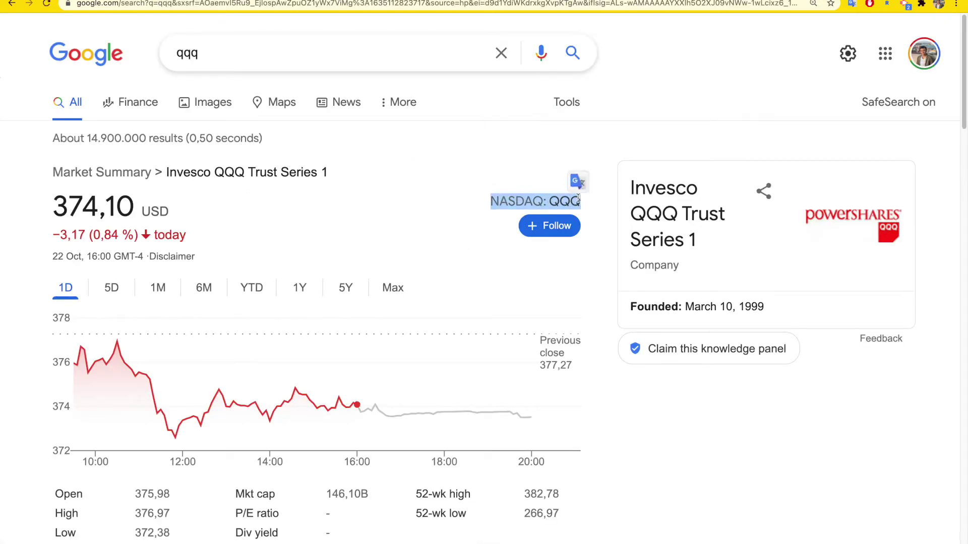
pyautogui.hotkey('ctrl', 'Tab')
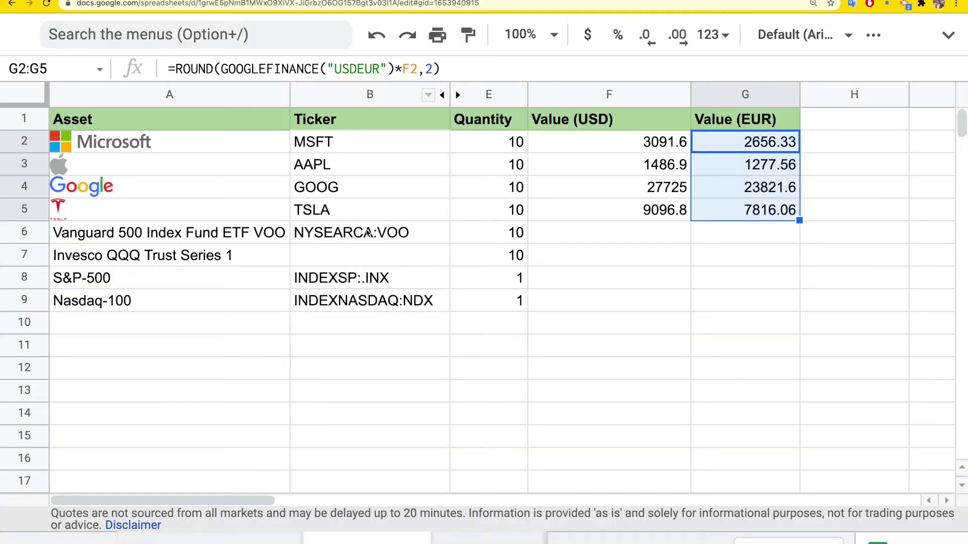
# - Paste the ticker into B7 as values only and remove the space, making it NASDAQ:QQQ
pyautogui.click(361, 254)
pyautogui.rightClick(361, 254)
pyautogui.moveTo(487, 201)
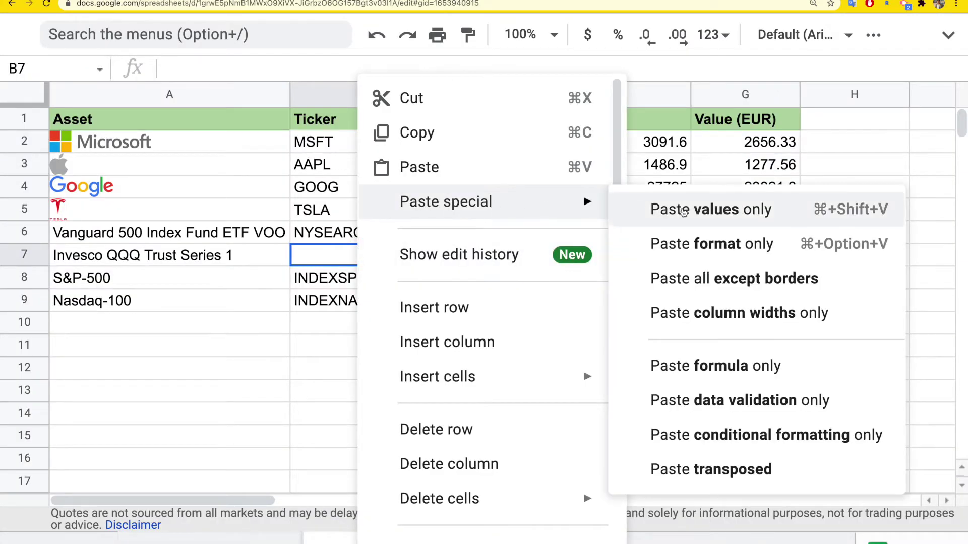
pyautogui.click(683, 210)
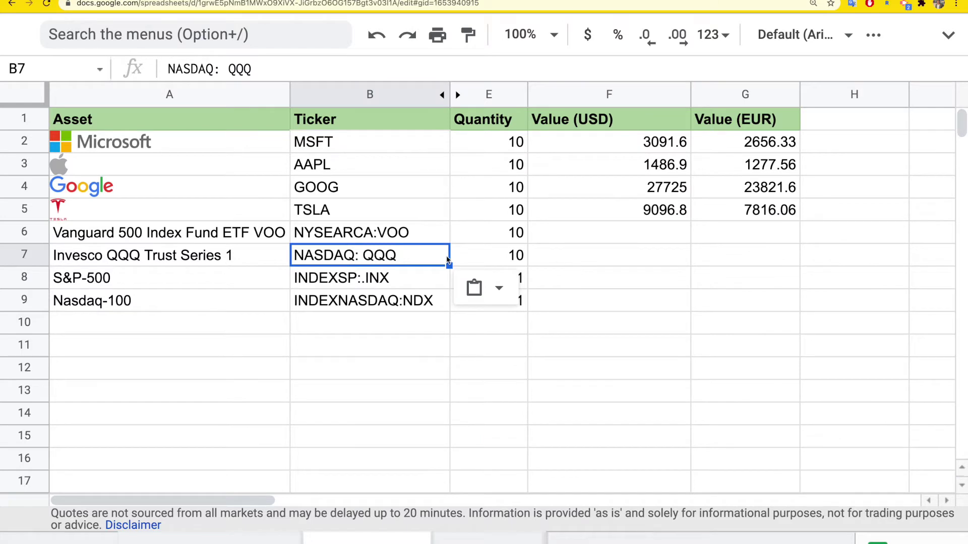
pyautogui.doubleClick(365, 255)
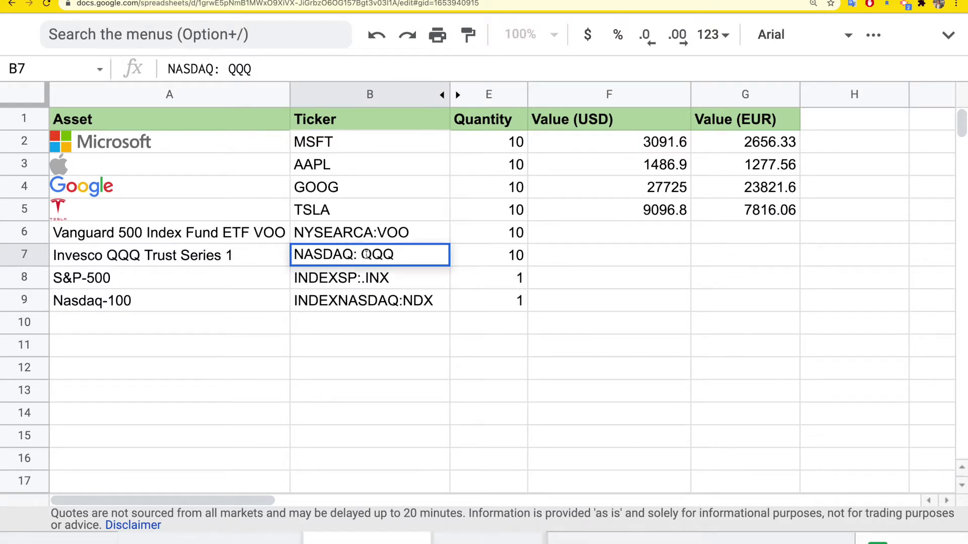
pyautogui.press('BackSpace')
# - Extend the USD and EUR value formulas from row 5 down to row 7
pyautogui.click(473, 281)
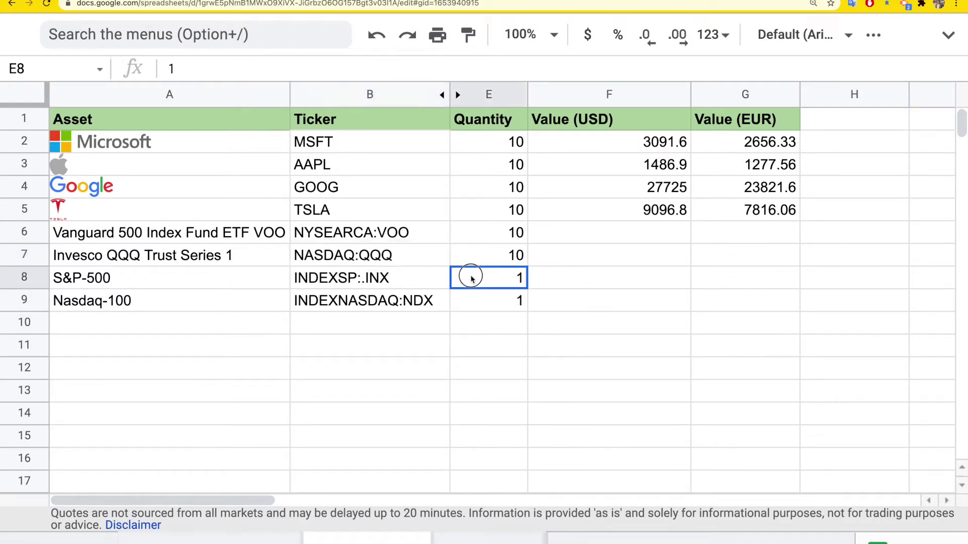
pyautogui.click(661, 216)
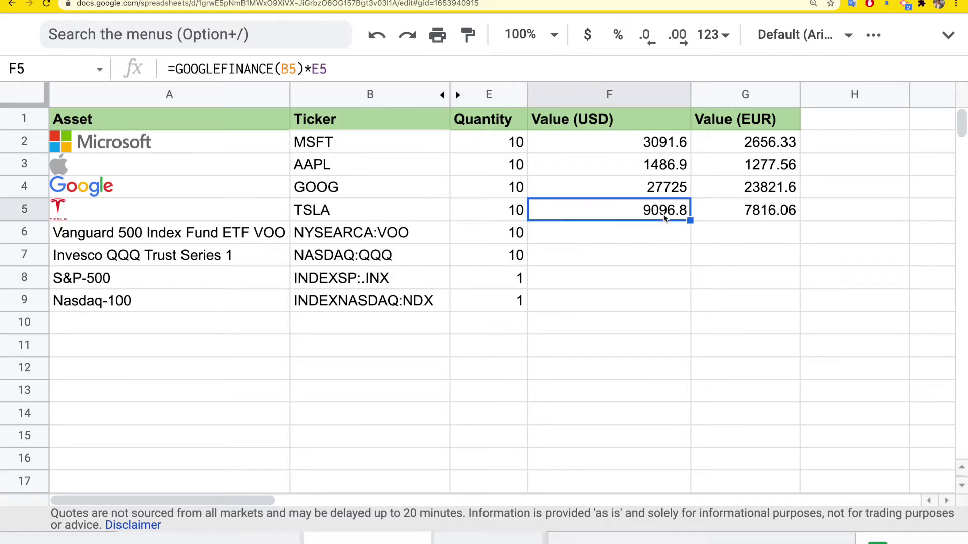
pyautogui.moveTo(689, 219); pyautogui.dragTo(681, 249)
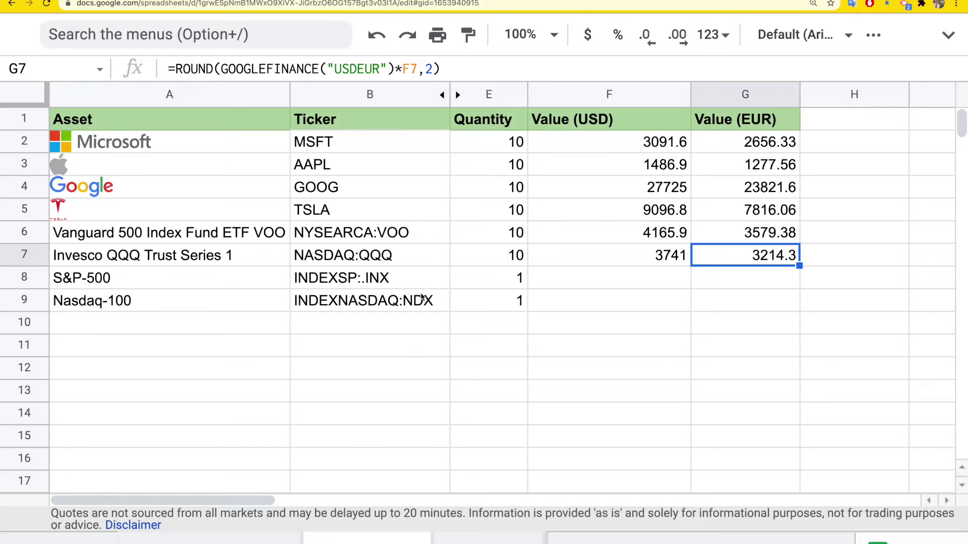
# - Copy F7's value formula to F8 and F9, giving S&P-500 4544.9 and Nasdaq-100 15355.07
pyautogui.click(126, 287)
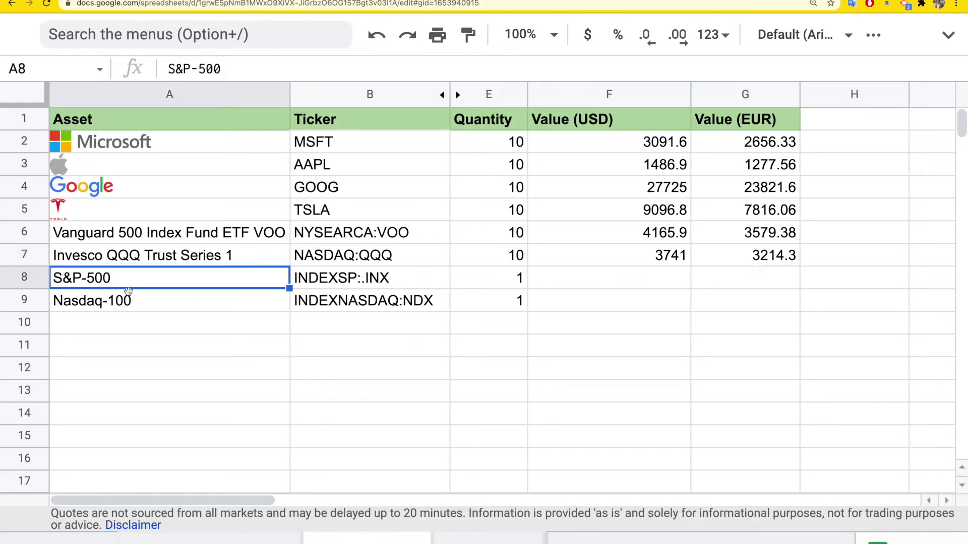
pyautogui.click(136, 305)
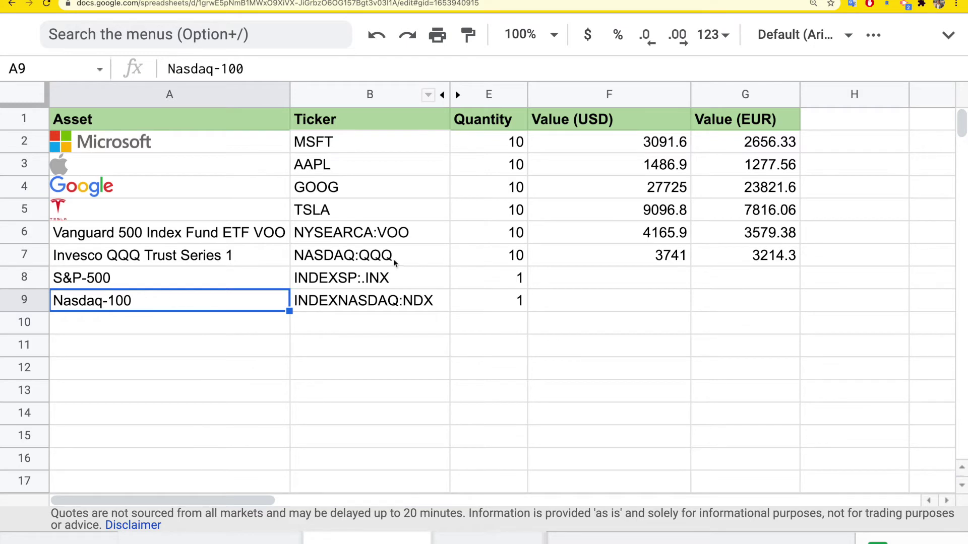
pyautogui.click(392, 283)
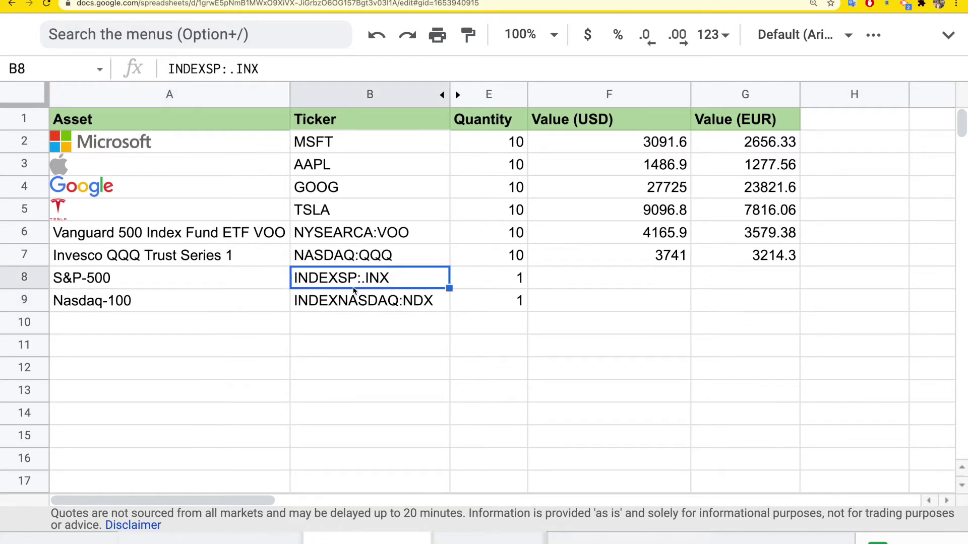
pyautogui.click(670, 260)
pyautogui.moveTo(689, 266); pyautogui.dragTo(685, 306)
pyautogui.click(655, 278)
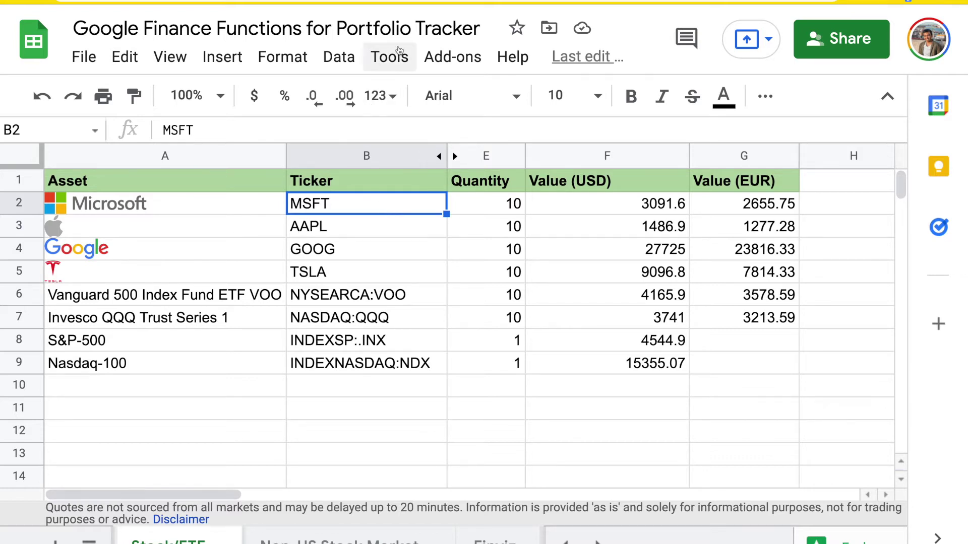
pyautogui.hotkey('ctrl', 'Tab')
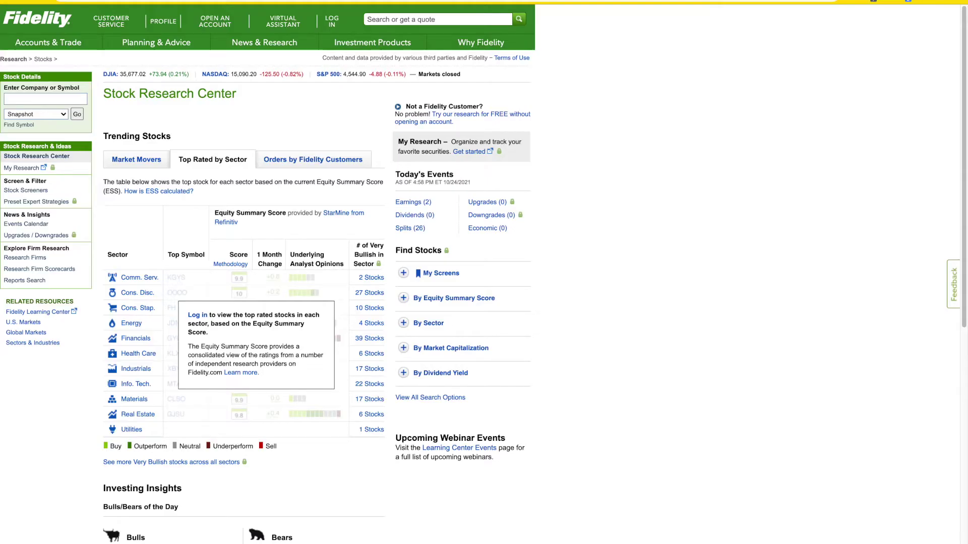
# - Look up MSFT on Fidelity, view its Company Profile, and select the snapshot page's web address
pyautogui.click(54, 97)
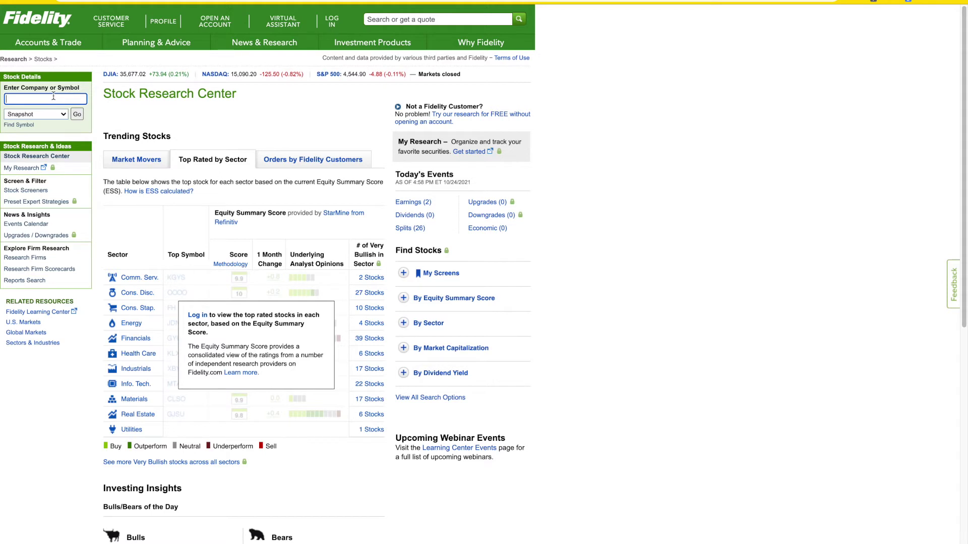
pyautogui.write('MSFT')
pyautogui.click(63, 115)
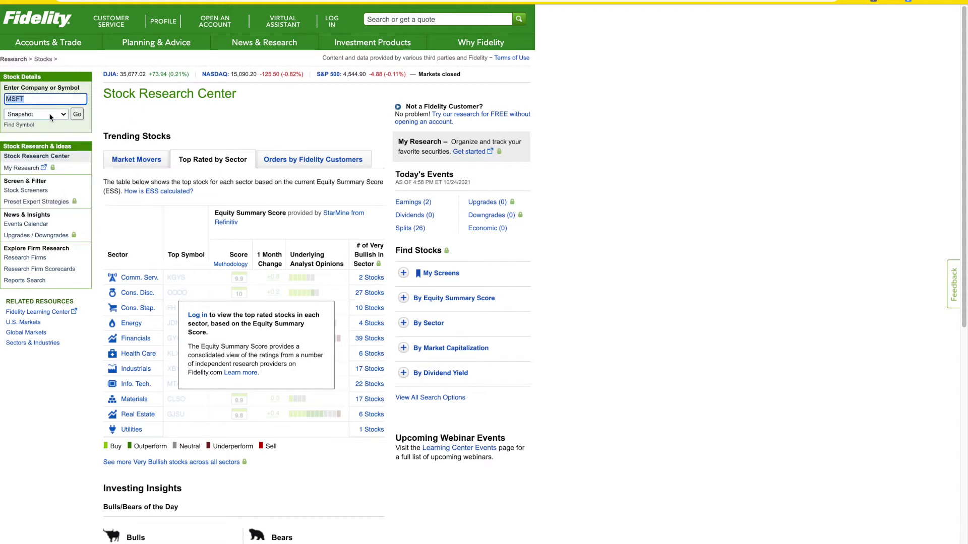
pyautogui.click(76, 115)
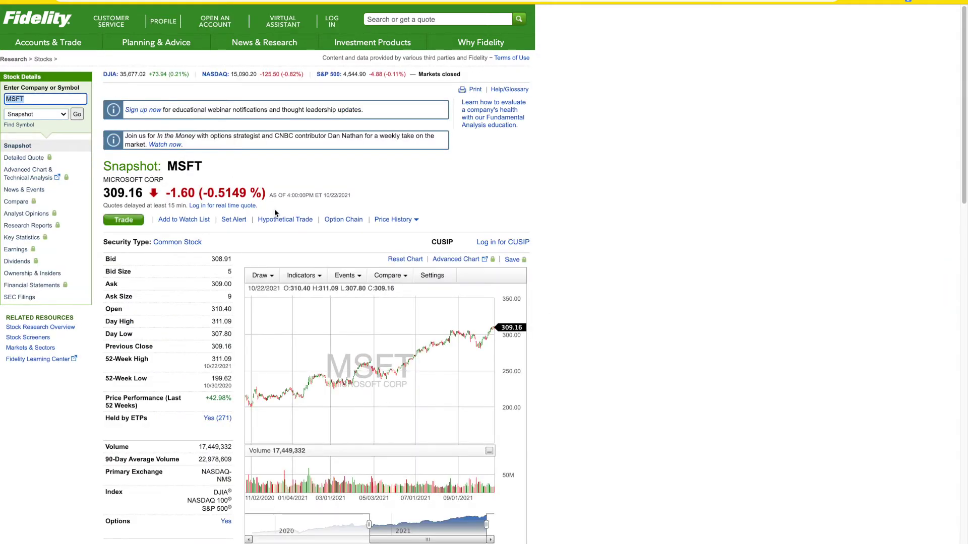
pyautogui.scroll(-13, 276, 213)
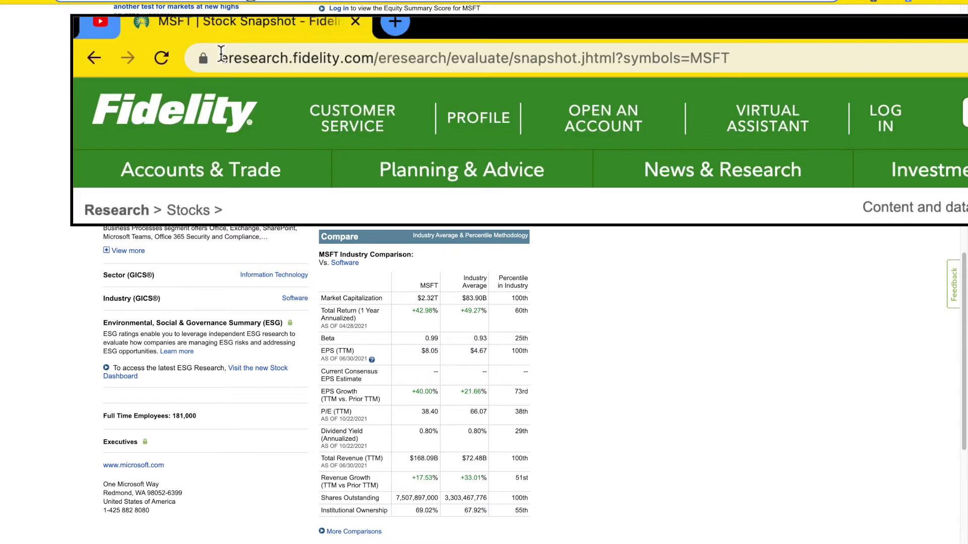
pyautogui.moveTo(221, 56); pyautogui.dragTo(558, 52)
pyautogui.moveTo(557, 52); pyautogui.dragTo(767, 54)
pyautogui.hotkey('ctrl', 'c')
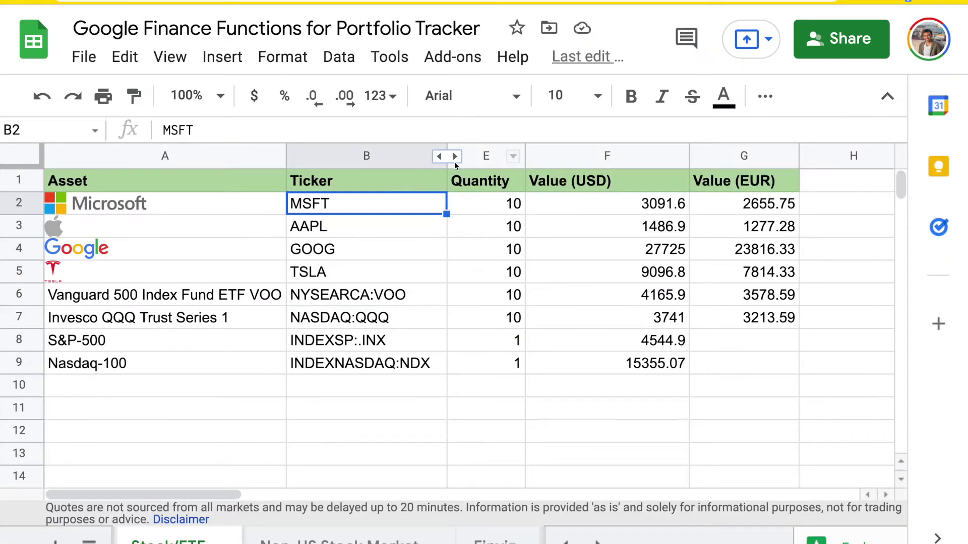
# - Unhide columns C:D and start an IMPORTXML in C3 using the Fidelity snapshot URL plus B3's ticker
pyautogui.click(447, 157)
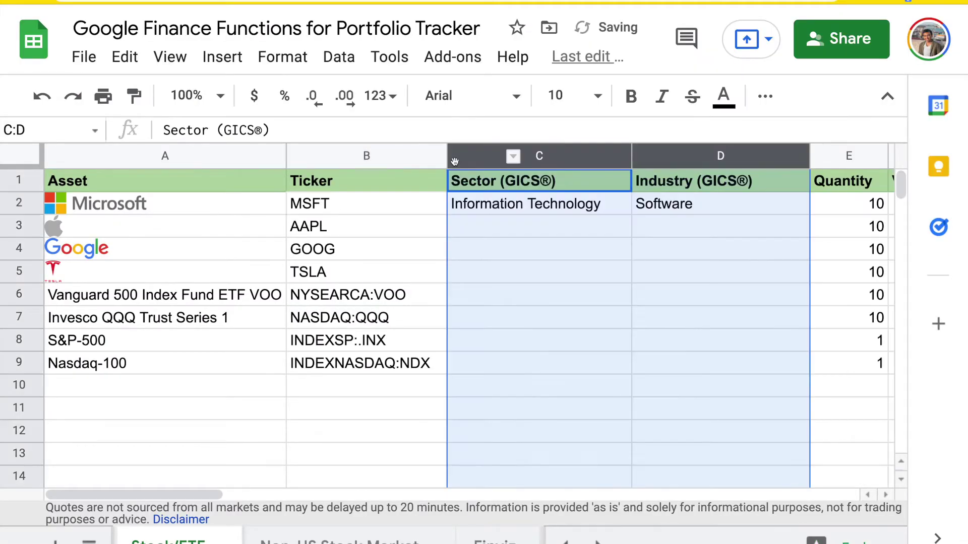
pyautogui.click(507, 231)
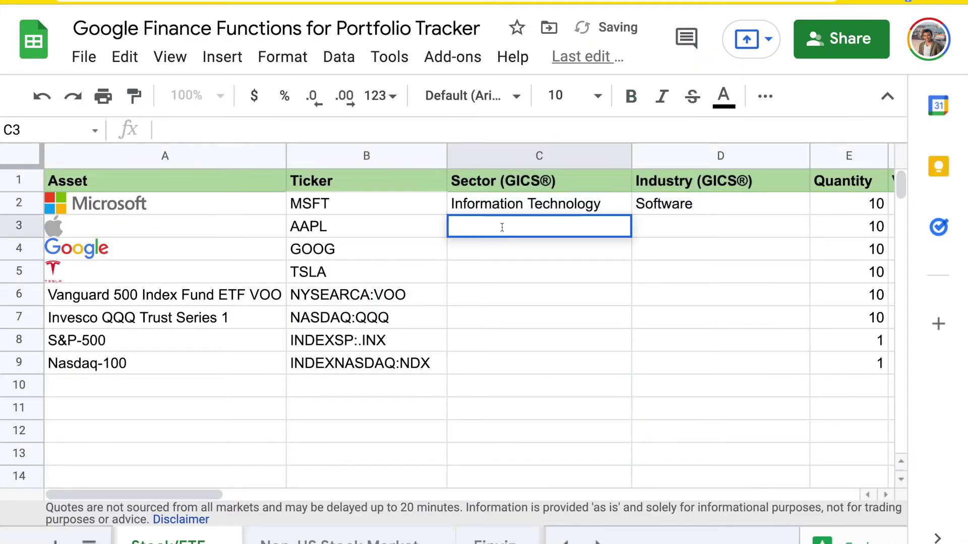
pyautogui.write('=import')
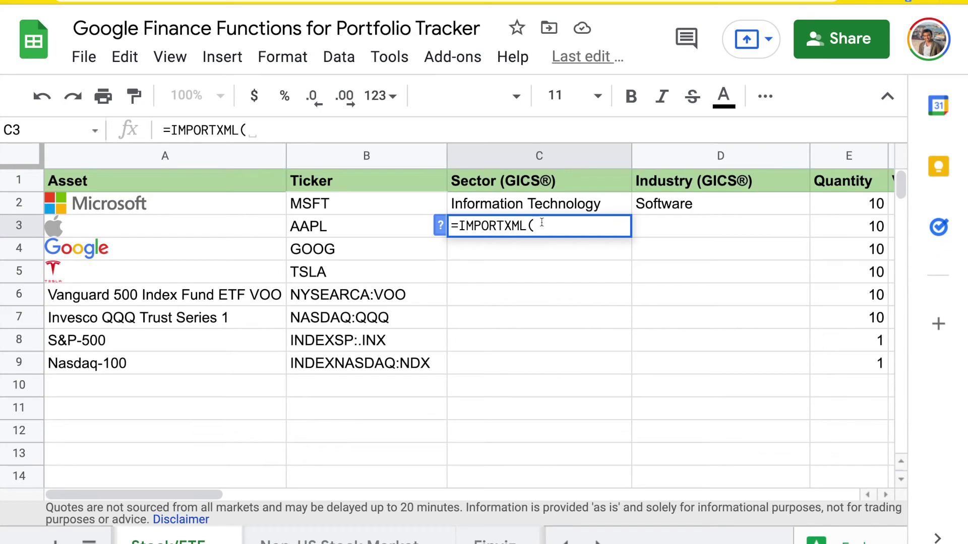
pyautogui.write('""')
pyautogui.hotkey('ctrl', 'v')
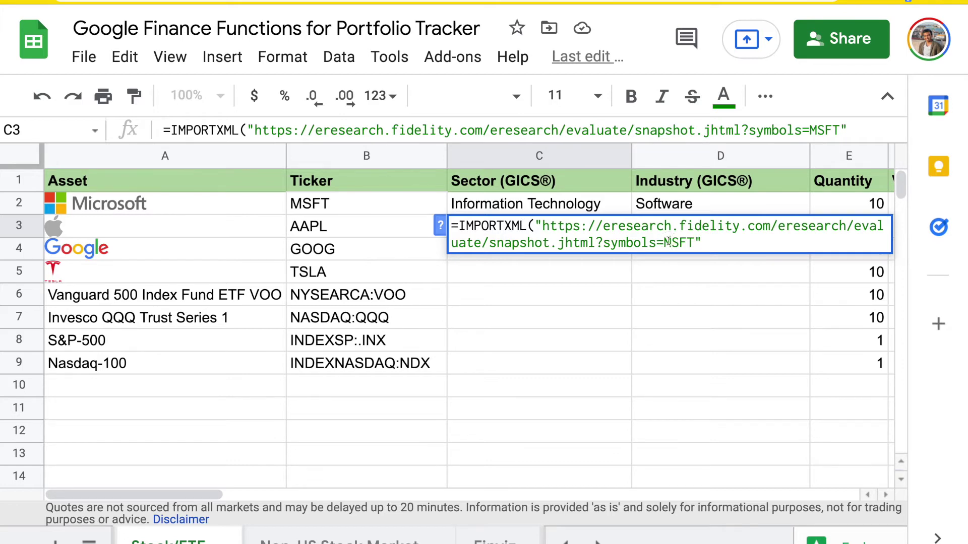
pyautogui.hotkey('shift', 'Right')
pyautogui.hotkey('shift', 'Right')
pyautogui.hotkey('shift', 'Right')
pyautogui.hotkey('shift', 'Right')
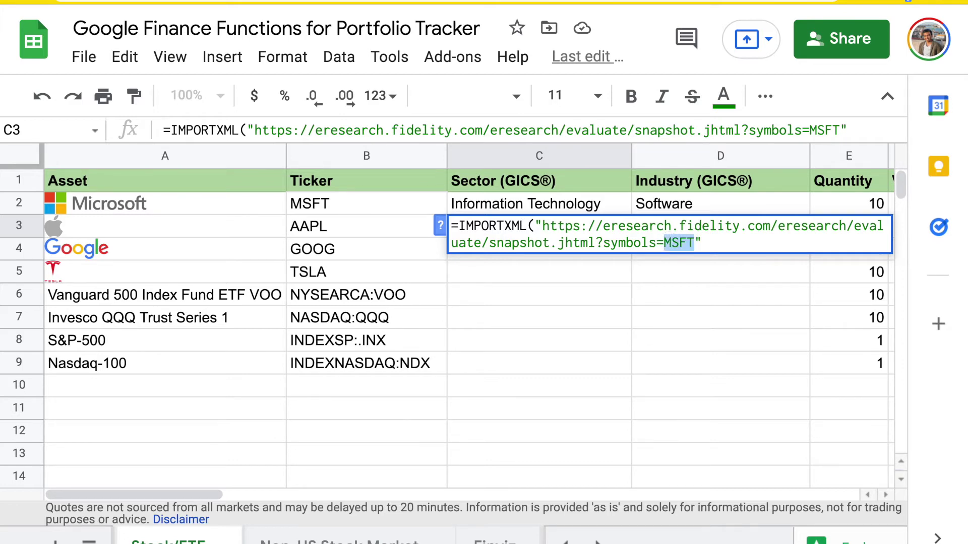
pyautogui.press('BackSpace')
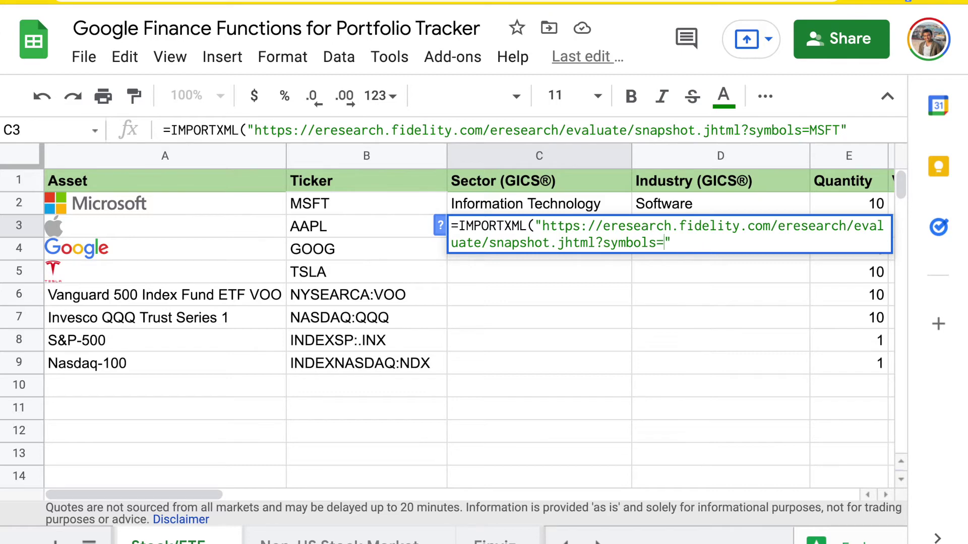
pyautogui.write('""&&')
pyautogui.press('Left')
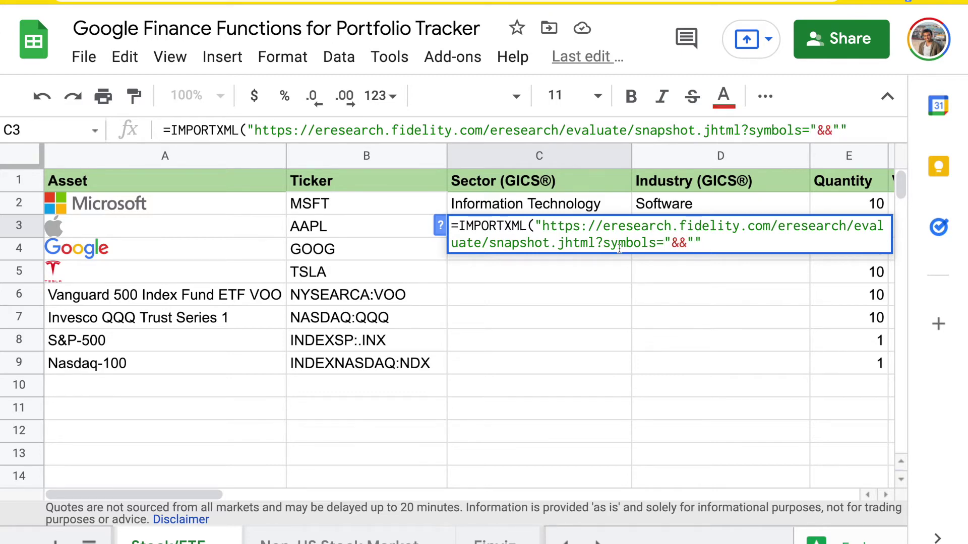
pyautogui.click(361, 229)
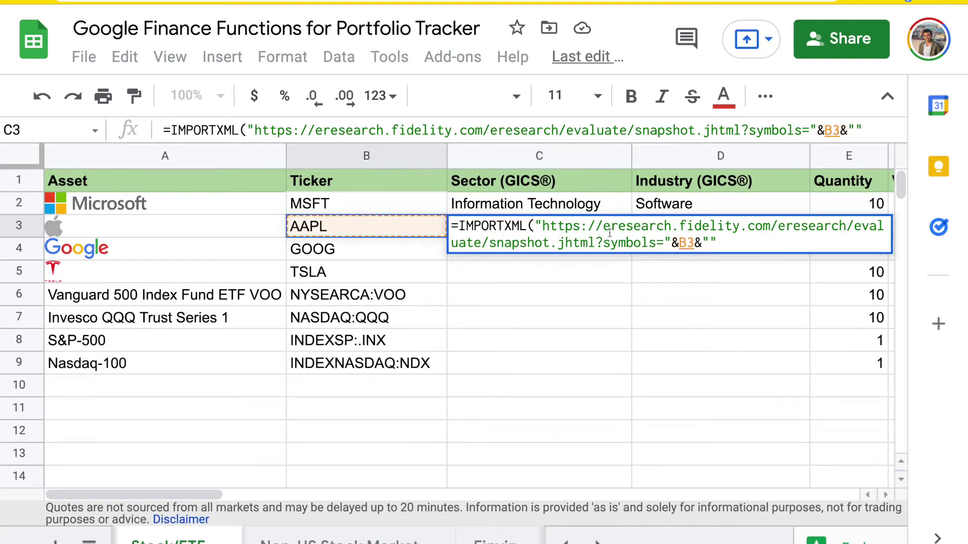
# - Add the sub-heading XPath from the page inspector as the second argument and commit C3's formula
pyautogui.click(721, 243)
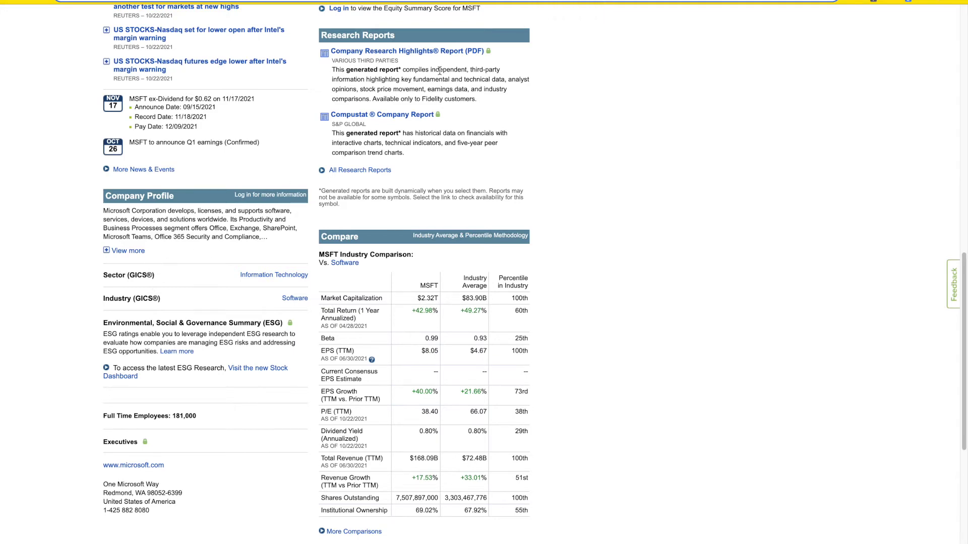
pyautogui.hotkey('ctrl', 'shift', 'i')
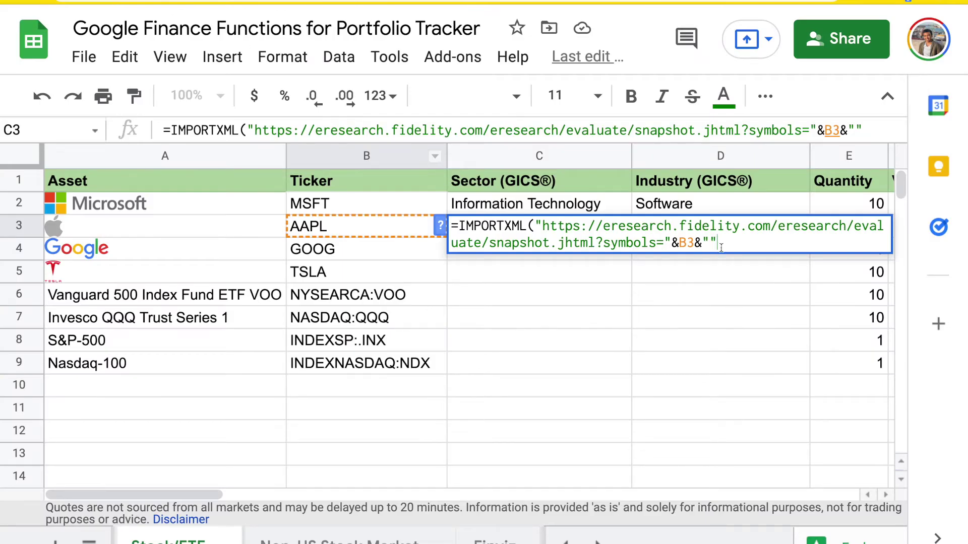
pyautogui.write(', ')
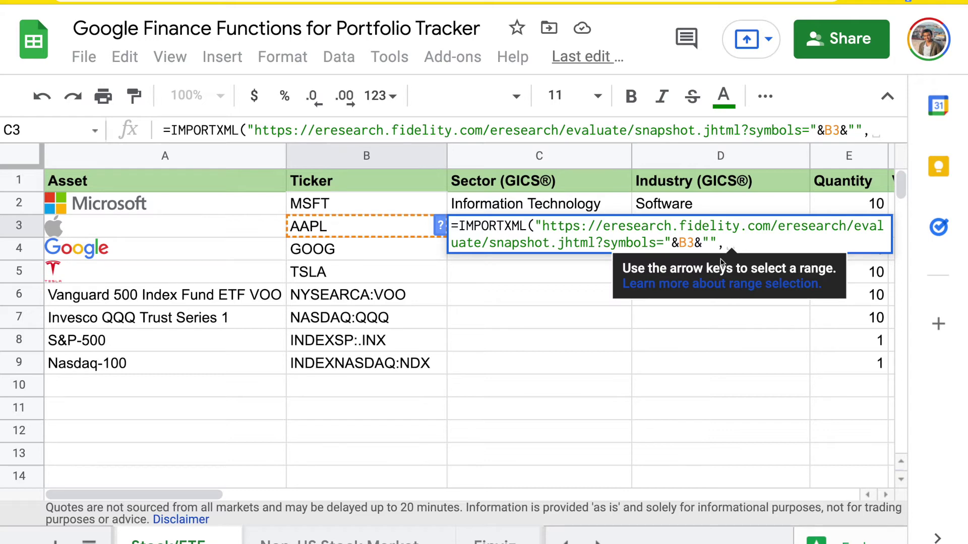
pyautogui.write(')')
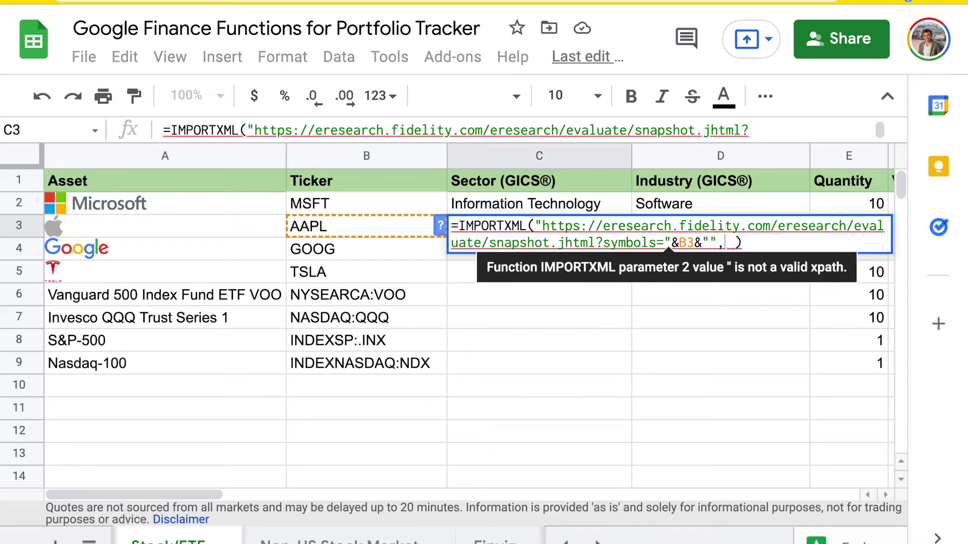
pyautogui.write('"//div[@class=\'sub-heading\']//span[@class=\'right\']"')
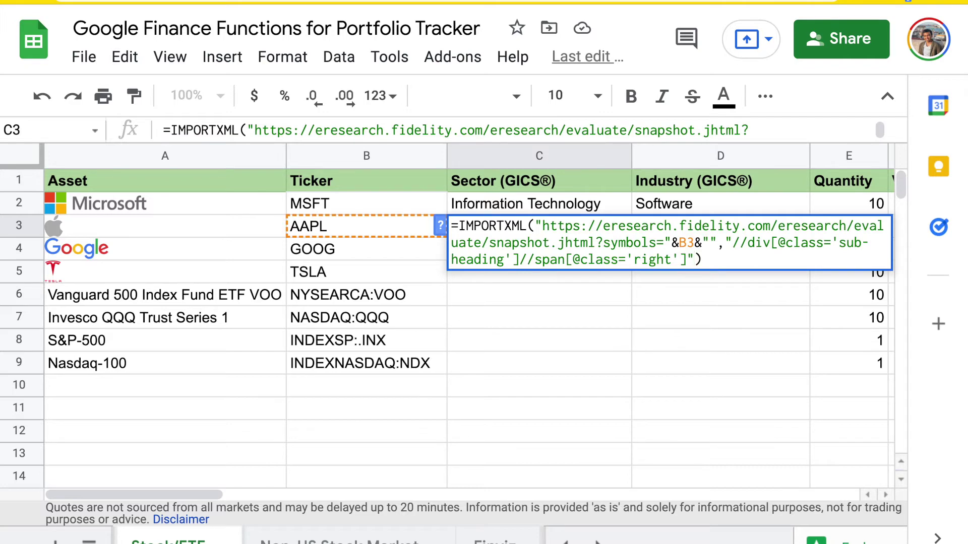
pyautogui.press('Return')
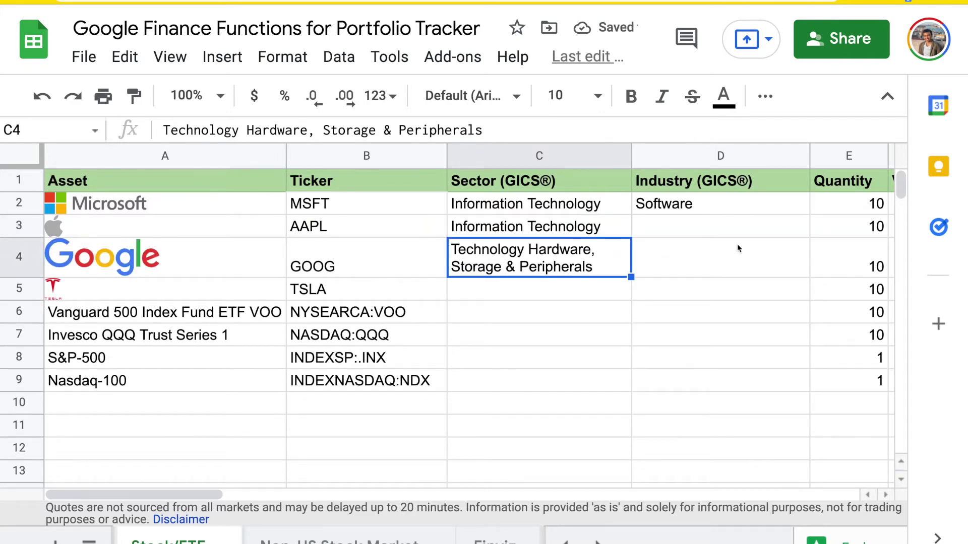
# - Wrap C3's sector formula in INDEX(…,1) so it returns only Information Technology
pyautogui.click(559, 228)
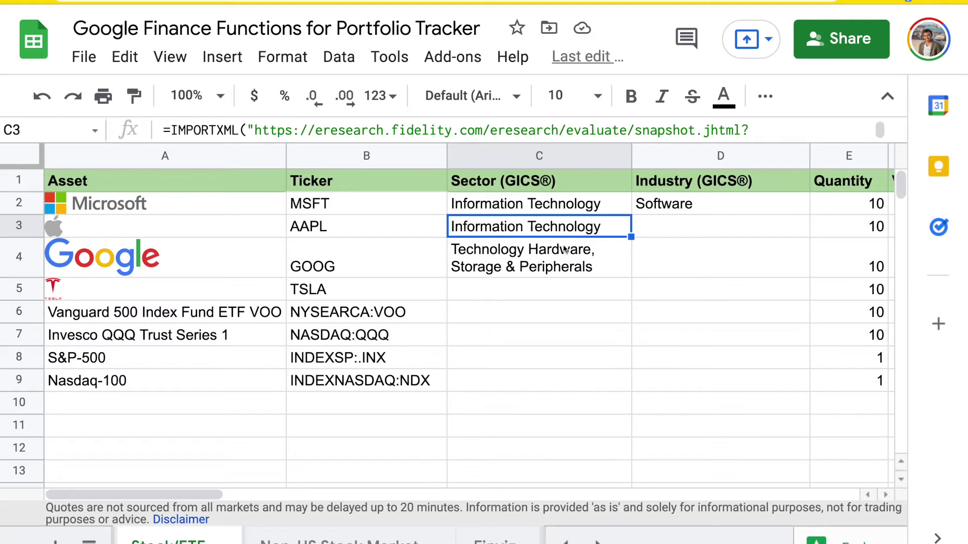
pyautogui.click(545, 228)
pyautogui.doubleClick(543, 227)
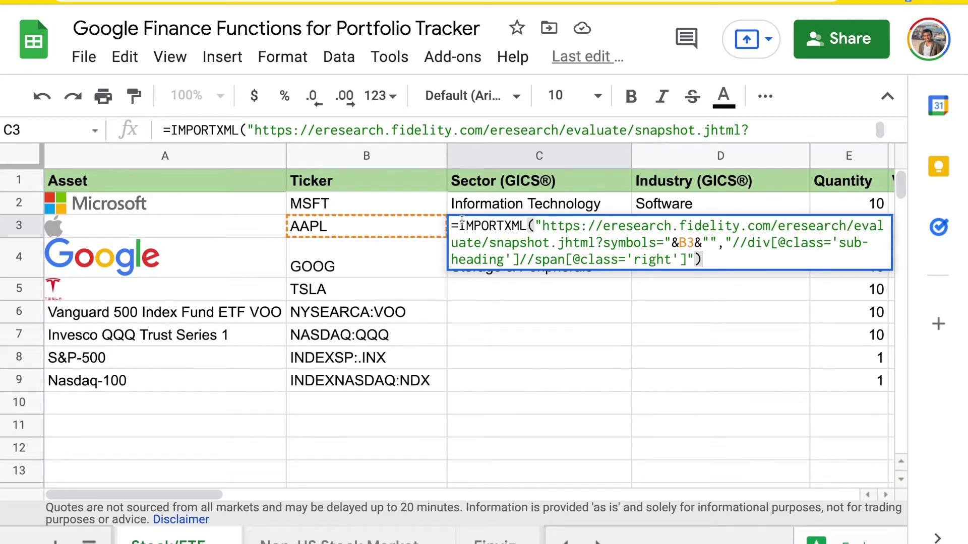
pyautogui.click(461, 223)
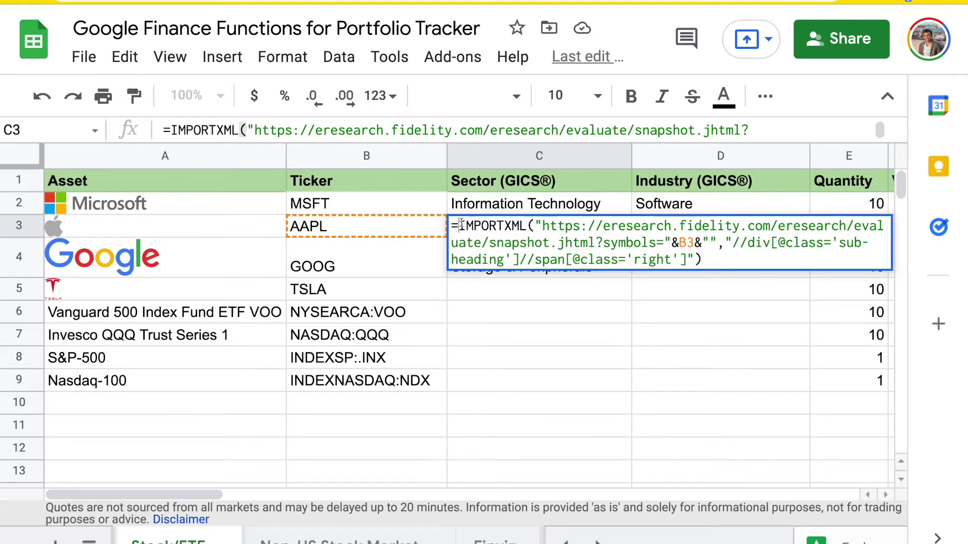
pyautogui.write('INDEX')
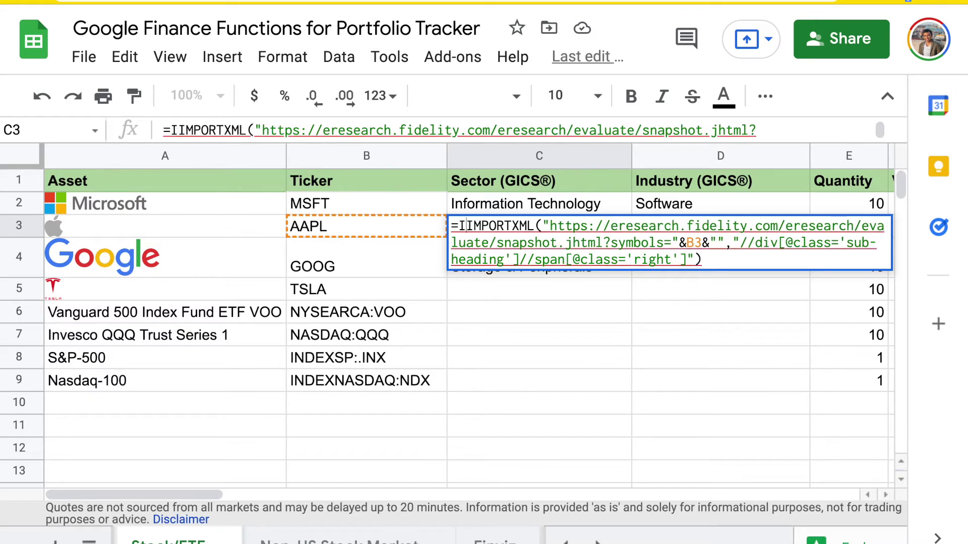
pyautogui.write('(')
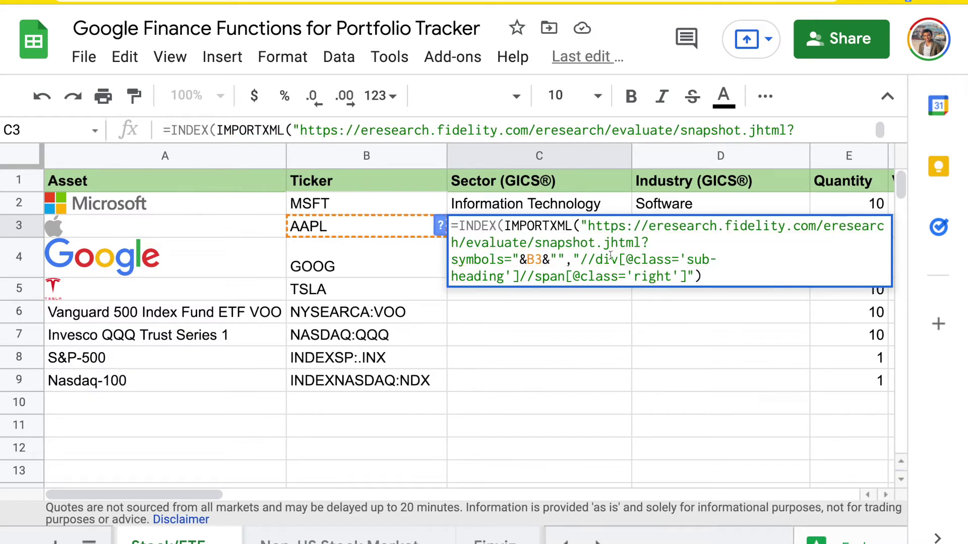
pyautogui.click(703, 276)
pyautogui.write(',')
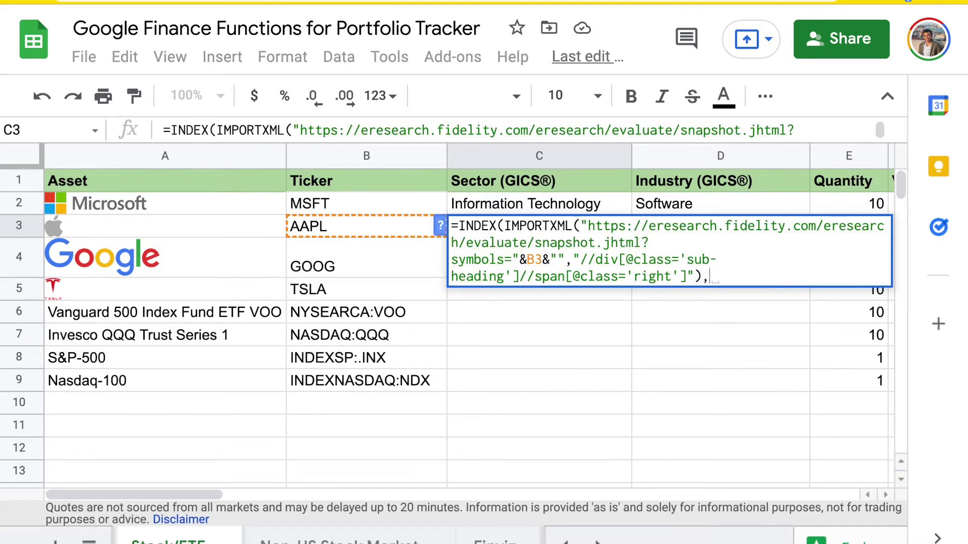
pyautogui.write('1)')
pyautogui.press('Return')
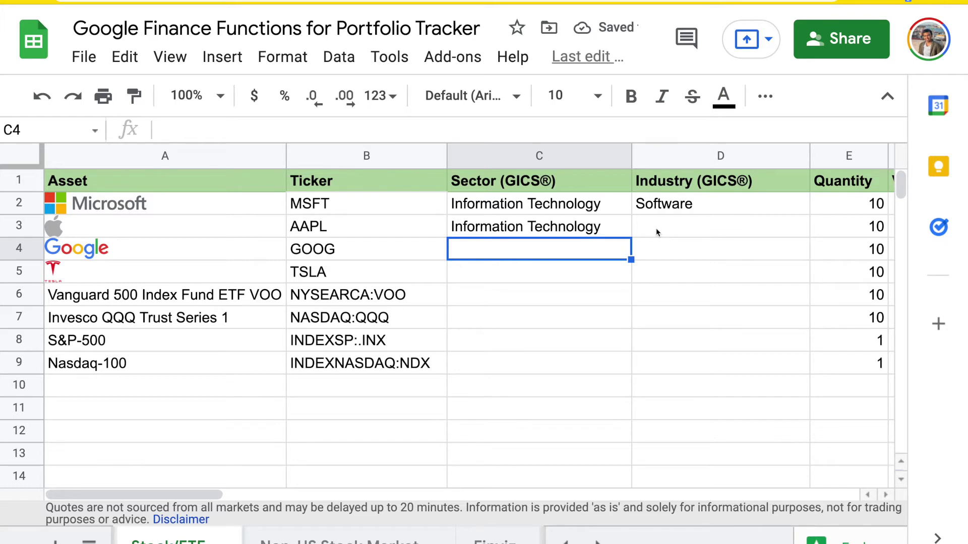
# - Fill the industry formula from D2 down to D5, and the sector formula from C4 to TSLA's C5
pyautogui.click(656, 230)
pyautogui.click(708, 211)
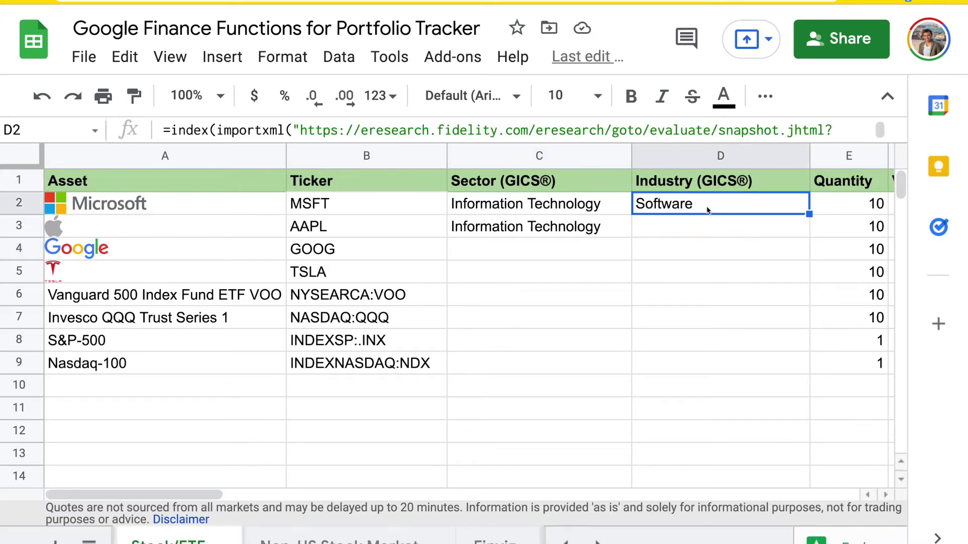
pyautogui.click(588, 228)
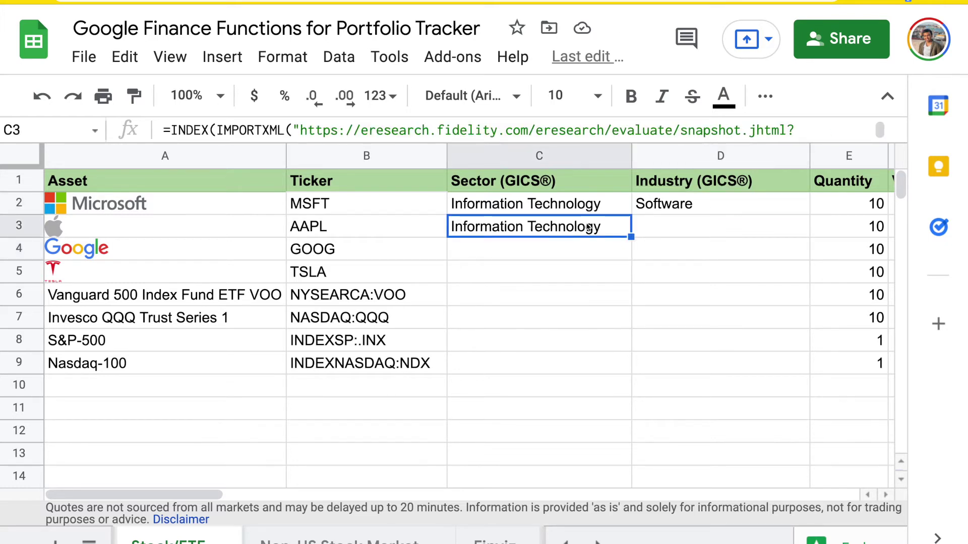
pyautogui.click(695, 208)
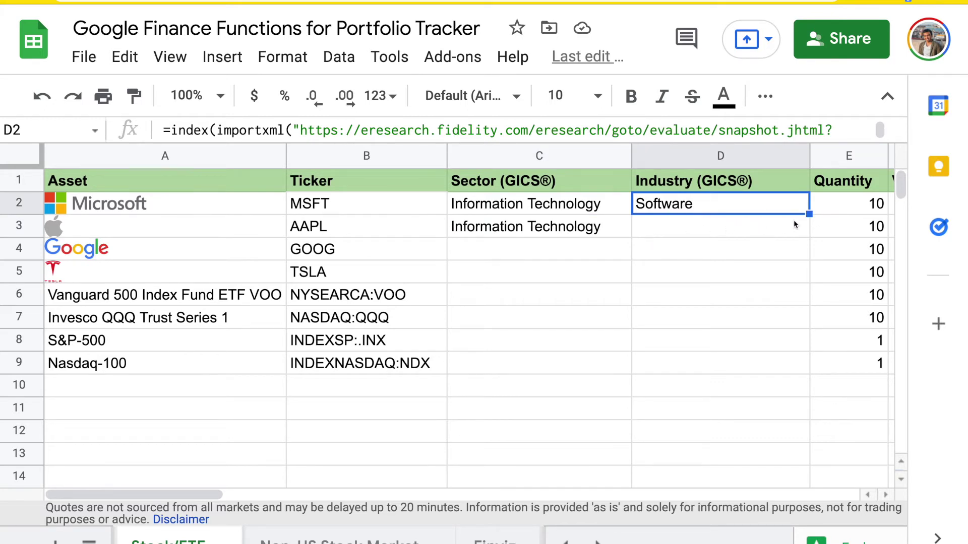
pyautogui.moveTo(808, 213); pyautogui.dragTo(802, 266)
pyautogui.click(676, 281)
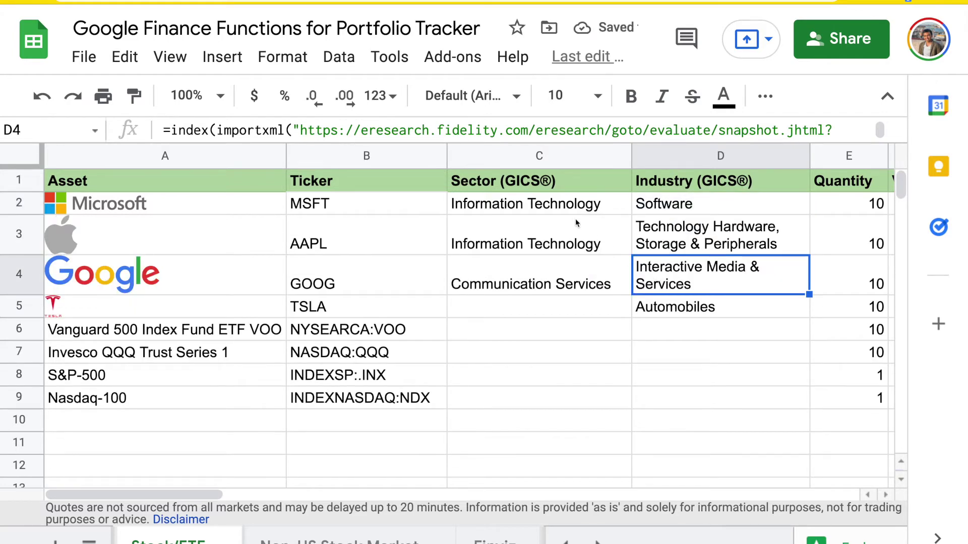
pyautogui.click(582, 267)
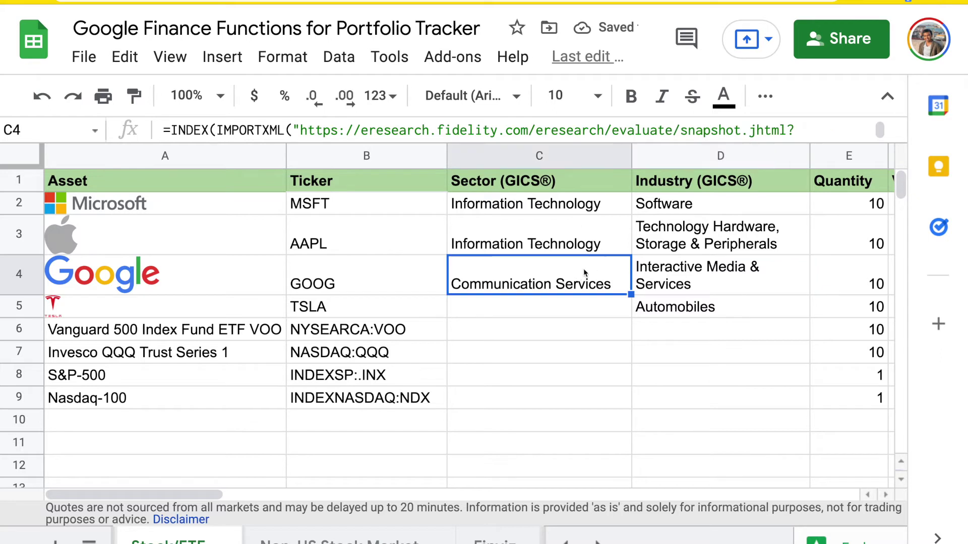
pyautogui.moveTo(629, 295); pyautogui.dragTo(630, 316)
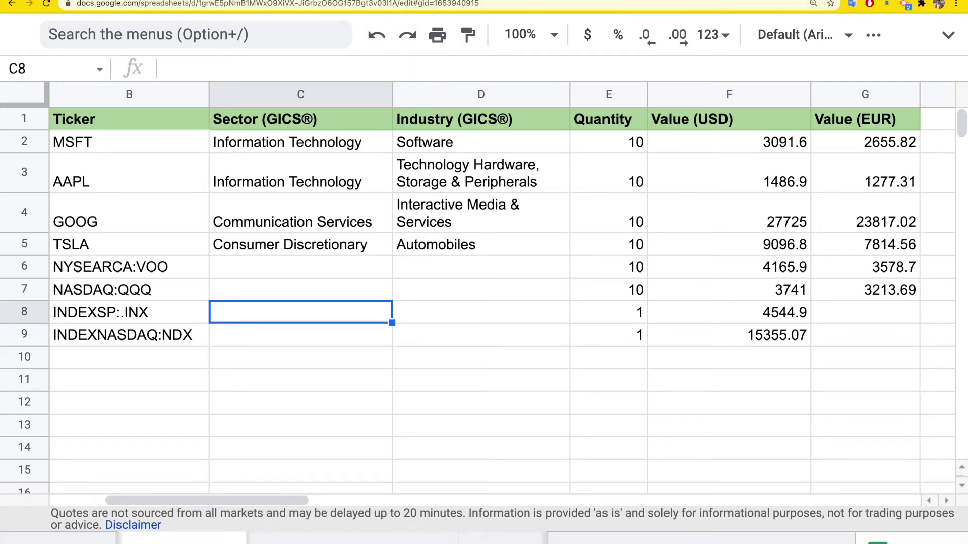
# - Search Google for 'idx bbca' to see Bank Central Asia's stock price
pyautogui.hotkey('ctrl', 'Tab')
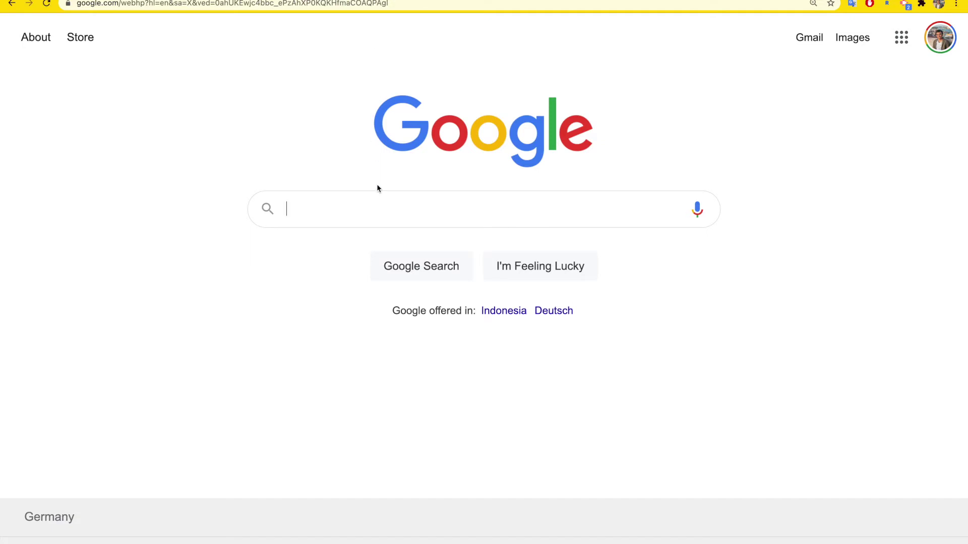
pyautogui.write('idx bbca')
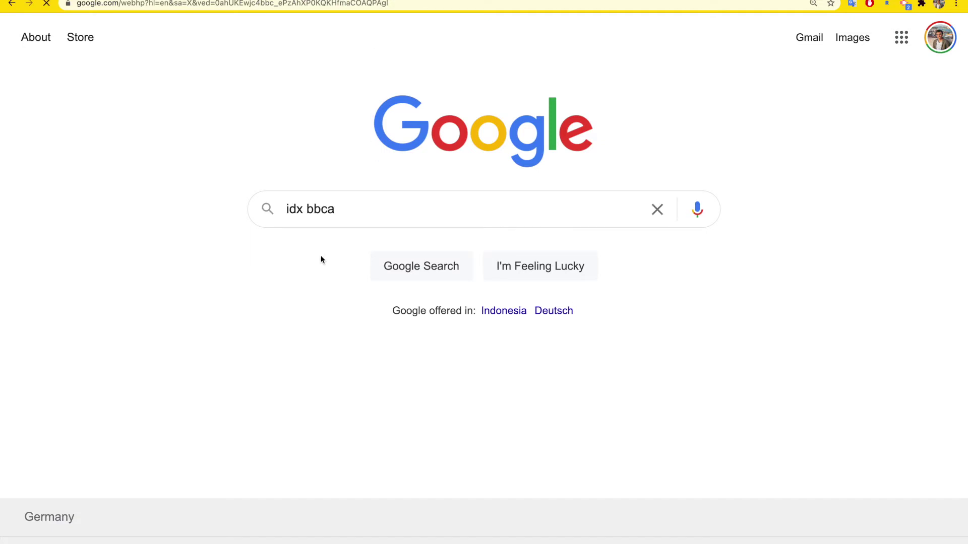
pyautogui.press('Return')
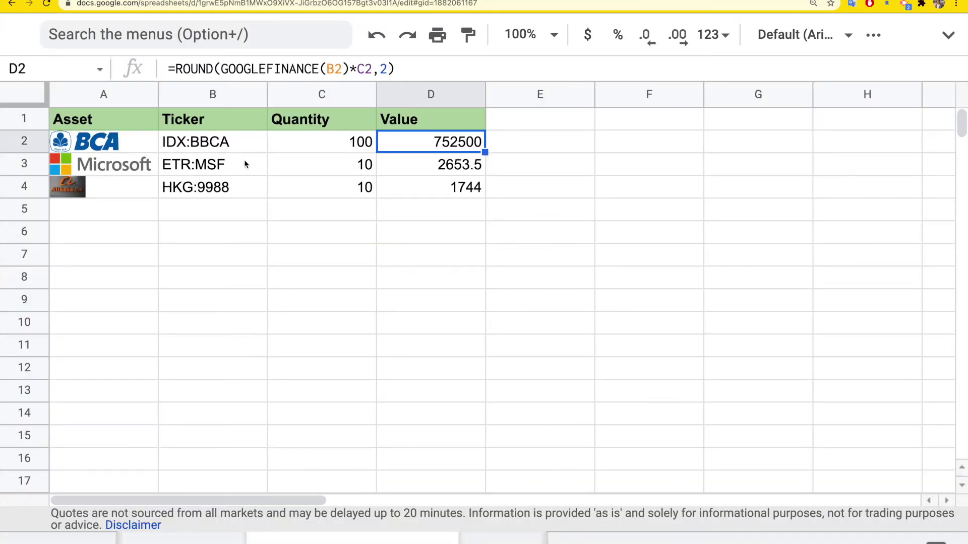
# - Inspect the ETR:MSF ticker and its value formula on the Non-US Stock Market sheet
pyautogui.click(227, 168)
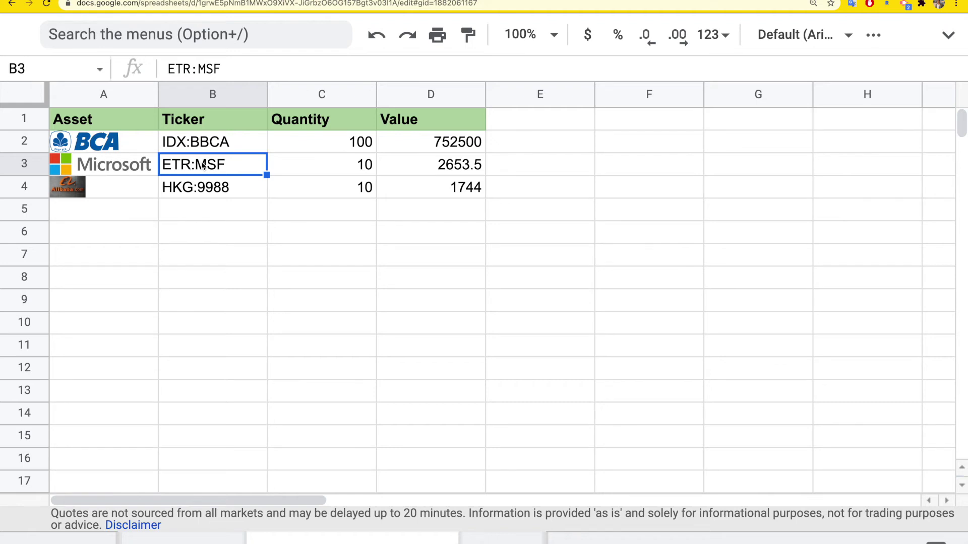
pyautogui.click(450, 165)
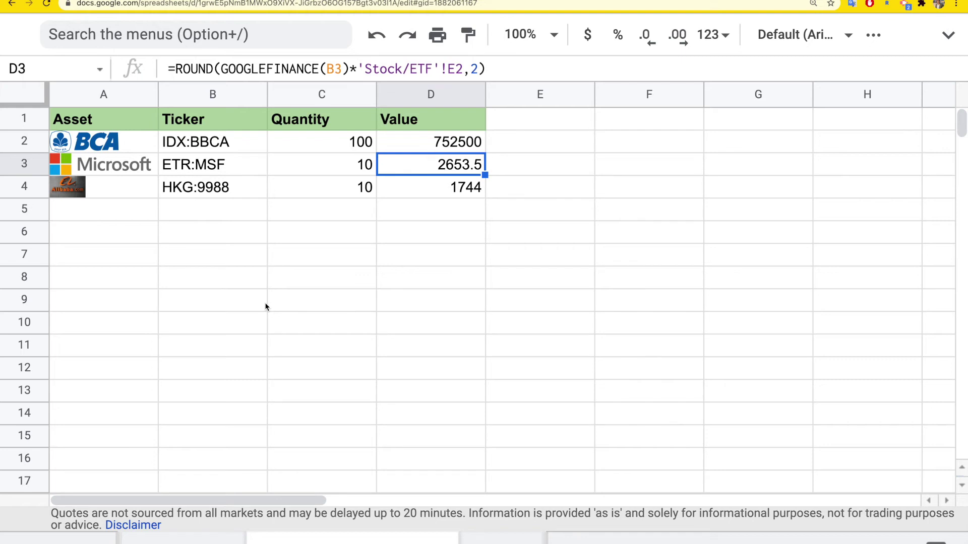
pyautogui.hotkey('alt', 'Down')
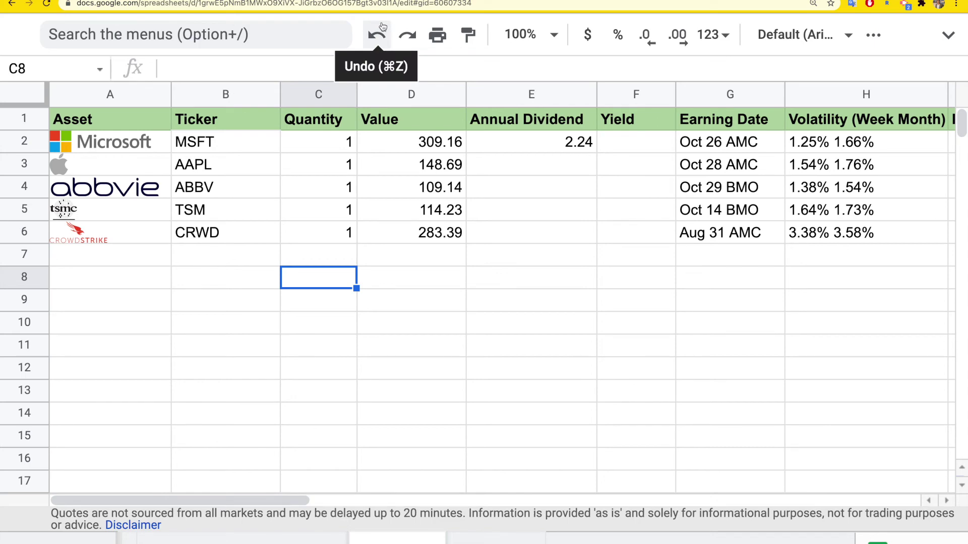
# - Switch to the Finviz website
pyautogui.click(356, 1)
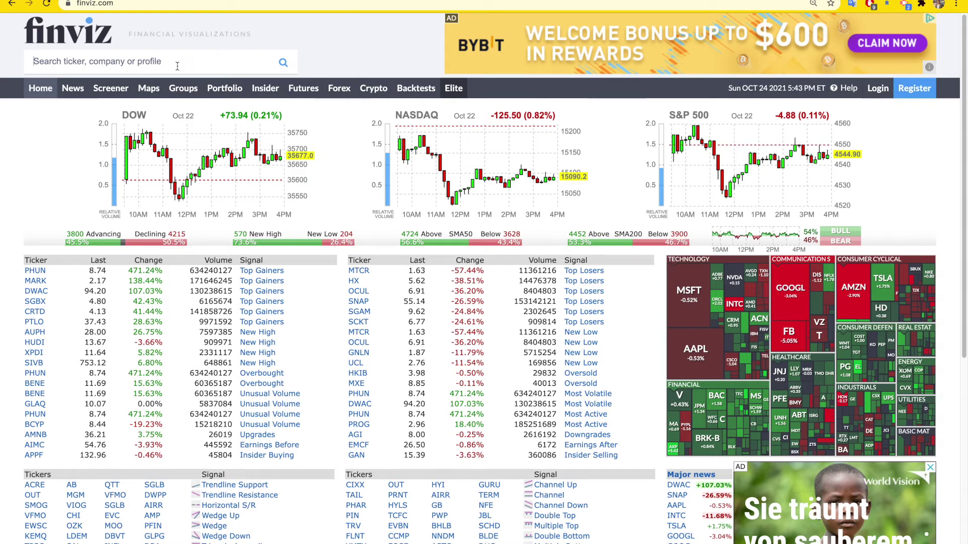
# - Look up MSFT on Finviz and scroll down to its fundamentals table
pyautogui.write('MSFT')
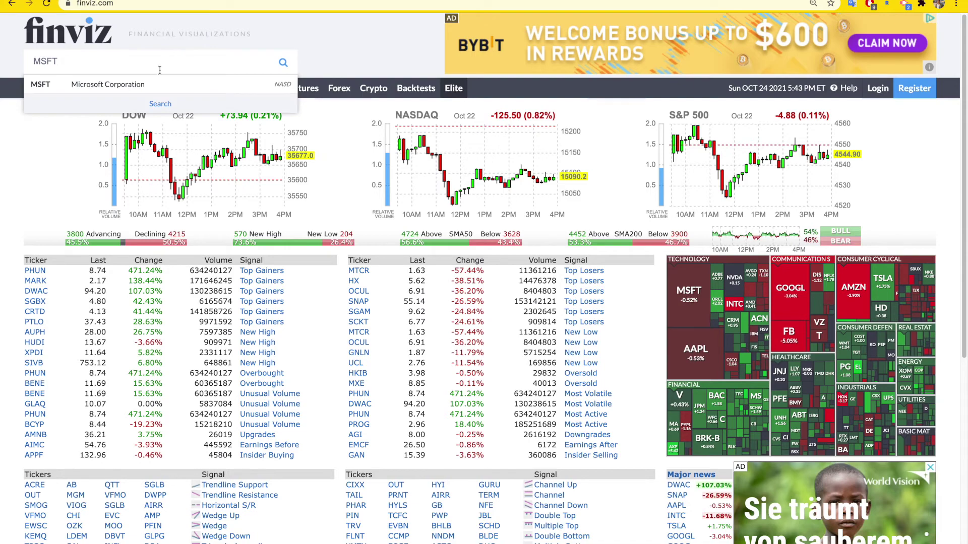
pyautogui.press('Return')
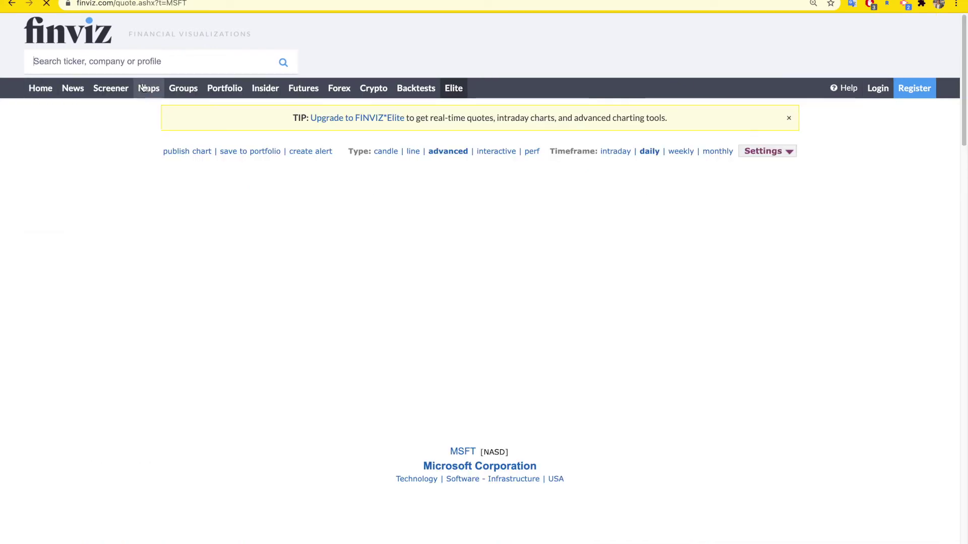
pyautogui.scroll(-5, 323, 207)
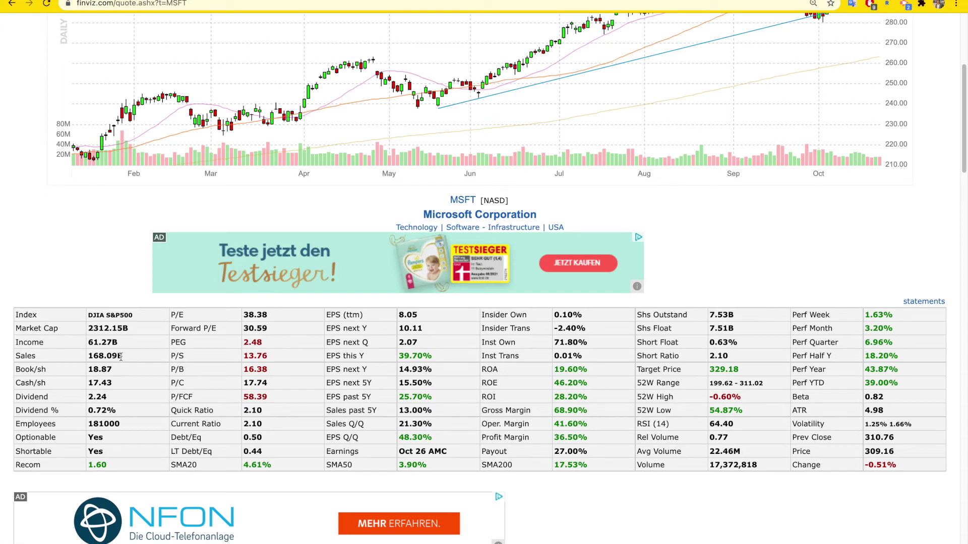
pyautogui.hotkey('ctrl', 'Tab')
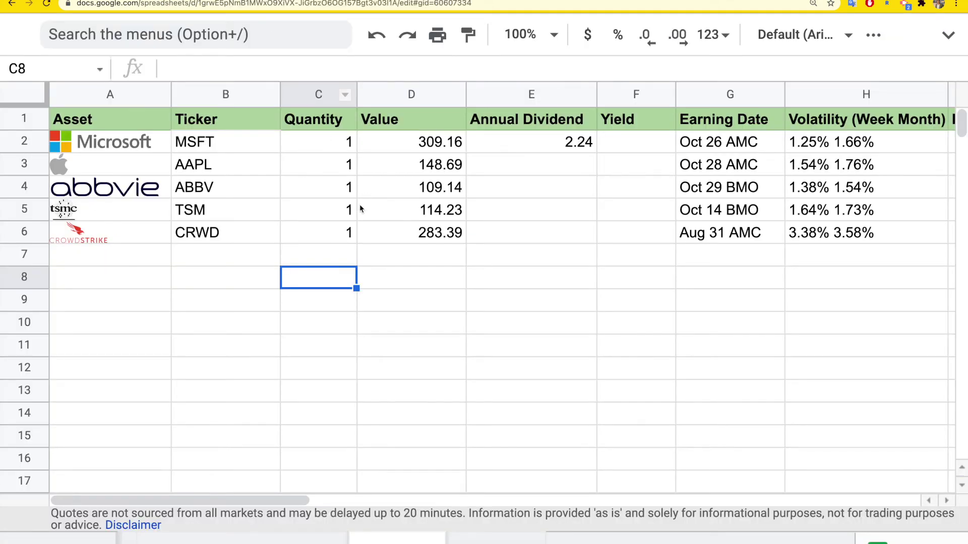
# - Start an IMPORTHTML formula in C8 using the Finviz quote URL, with the ticker taken from B2
pyautogui.doubleClick(309, 281)
pyautogui.write('=impo')
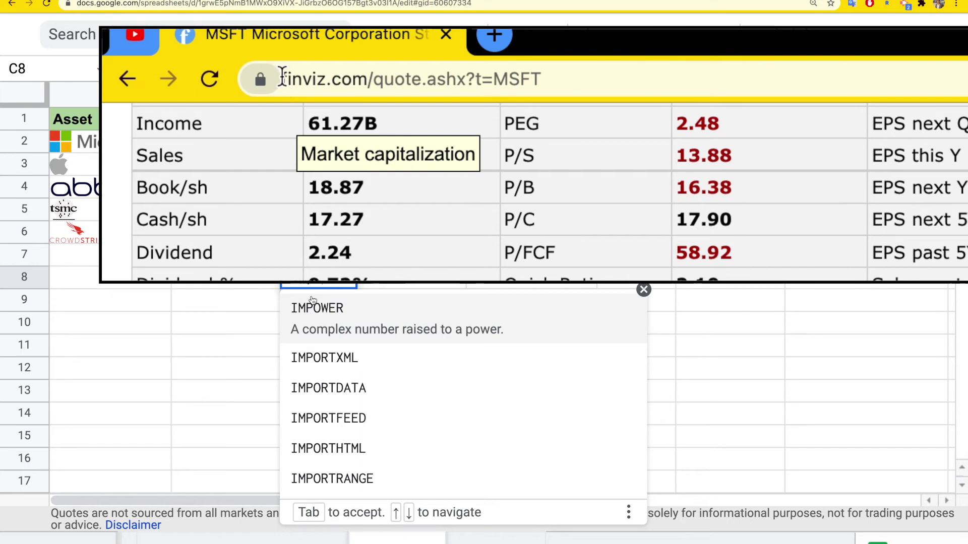
pyautogui.click(336, 449)
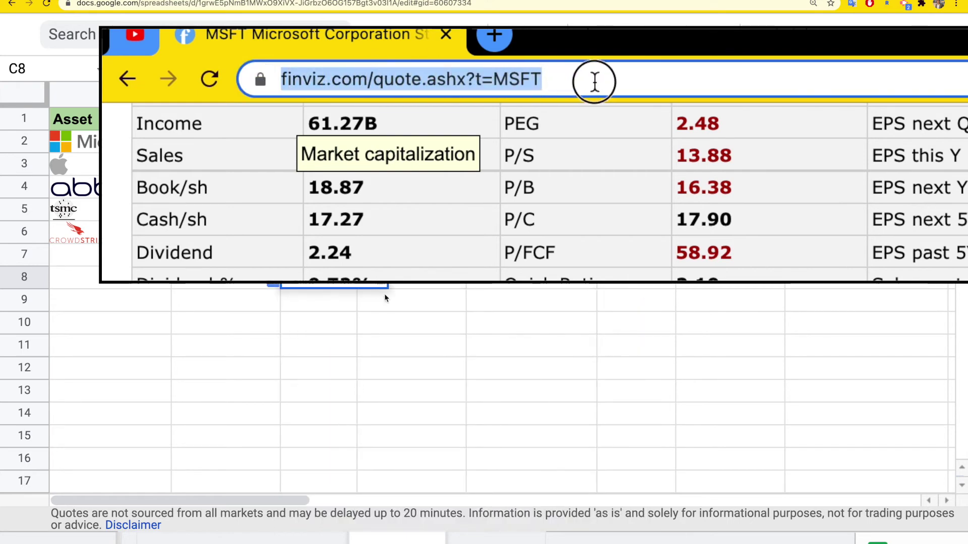
pyautogui.hotkey('ctrl', 'Tab')
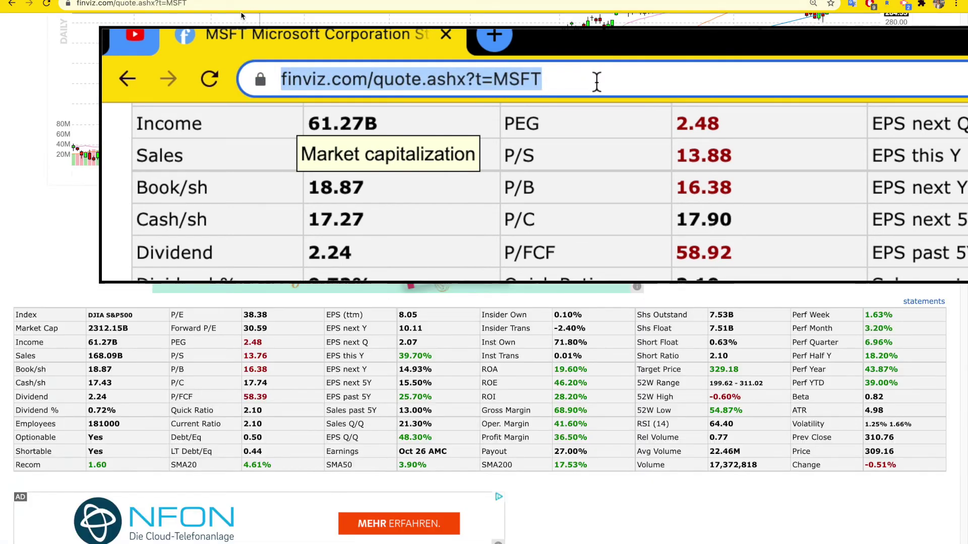
pyautogui.hotkey('ctrl', 'shift', 'Tab')
pyautogui.press('super+v')
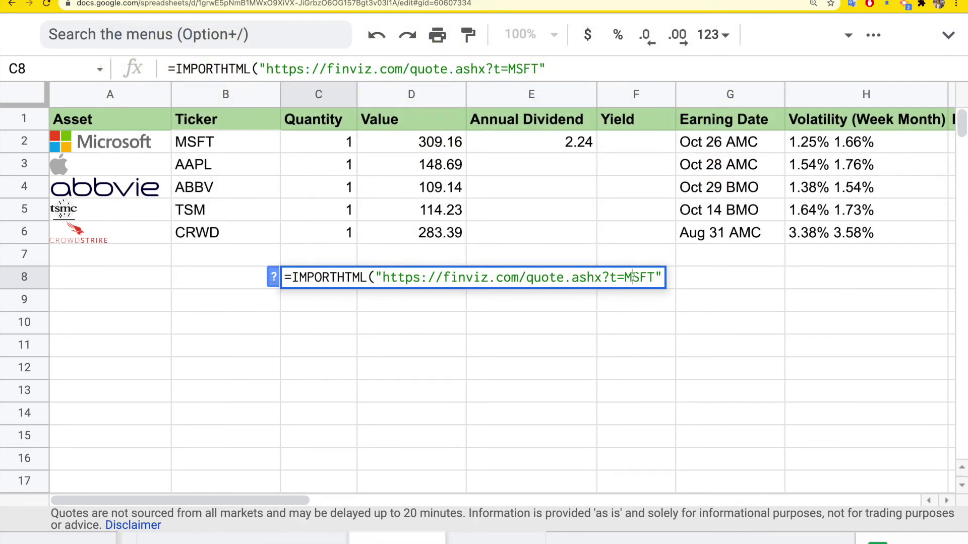
pyautogui.moveTo(624, 278); pyautogui.dragTo(655, 278)
pyautogui.write('"&&"')
pyautogui.press('Left')
pyautogui.press('Left')
pyautogui.click(233, 146)
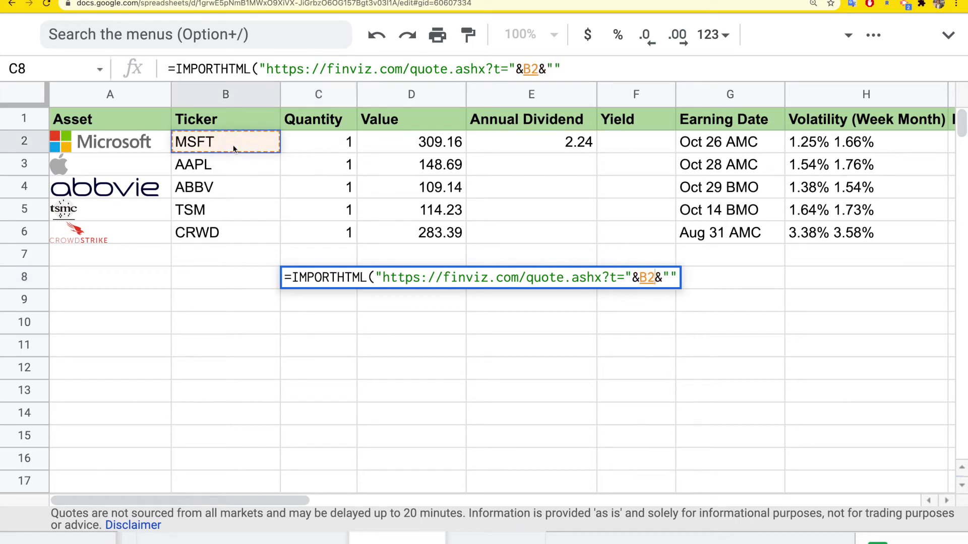
# - Finish the formula with "table" and index 8 to import Finviz's fundamentals table
pyautogui.press('Right')
pyautogui.press('Right')
pyautogui.press('Right')
pyautogui.write(',table')
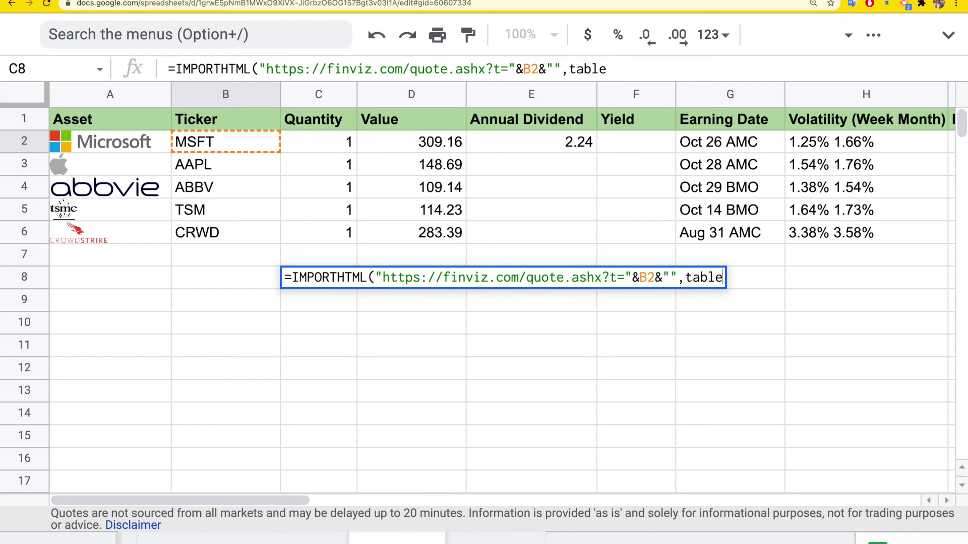
pyautogui.write('"')
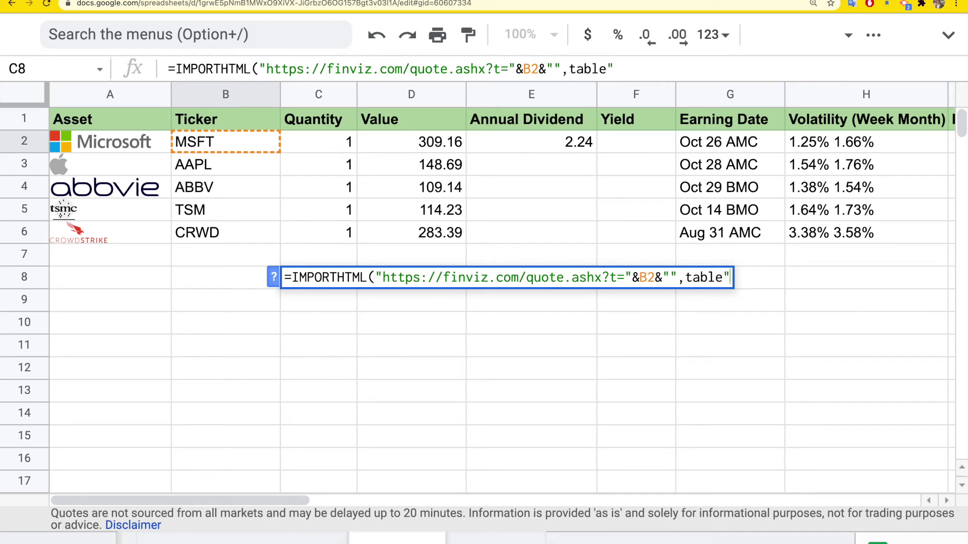
pyautogui.press('Left')
pyautogui.press('Left')
pyautogui.press('Left')
pyautogui.press('Left')
pyautogui.press('Left')
pyautogui.press('Left')
pyautogui.write('"')
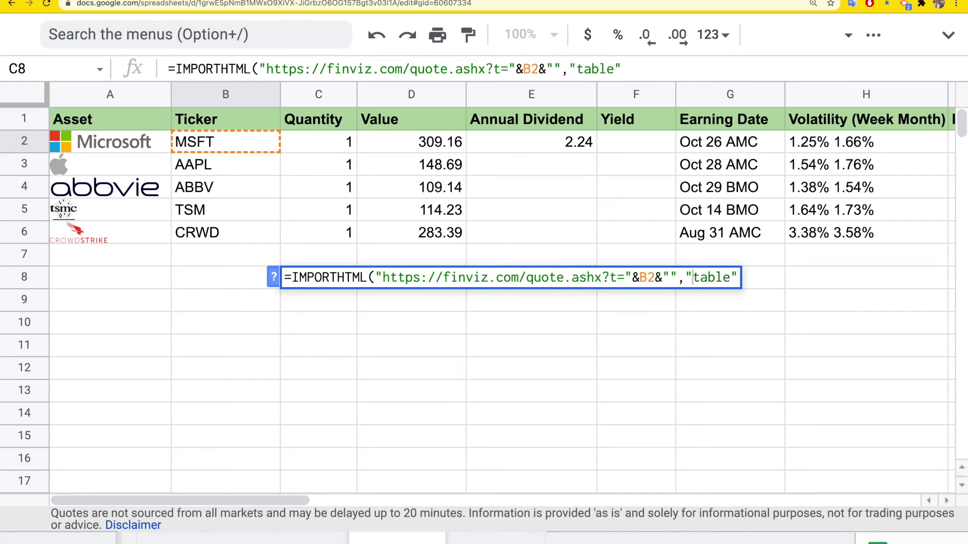
pyautogui.press('Right')
pyautogui.press('Right')
pyautogui.press('Right')
pyautogui.press('Right')
pyautogui.press('Right')
pyautogui.press('Right')
pyautogui.write(',')
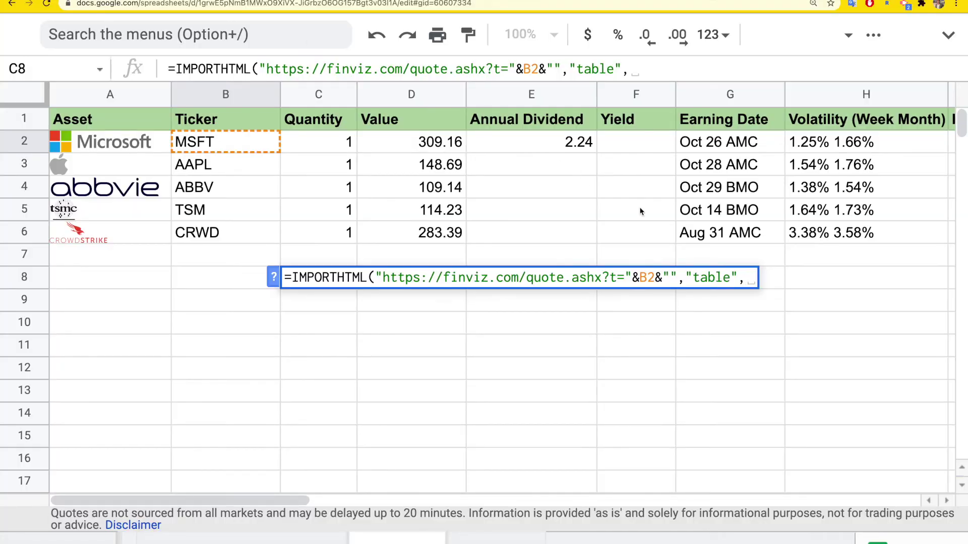
pyautogui.write('8)')
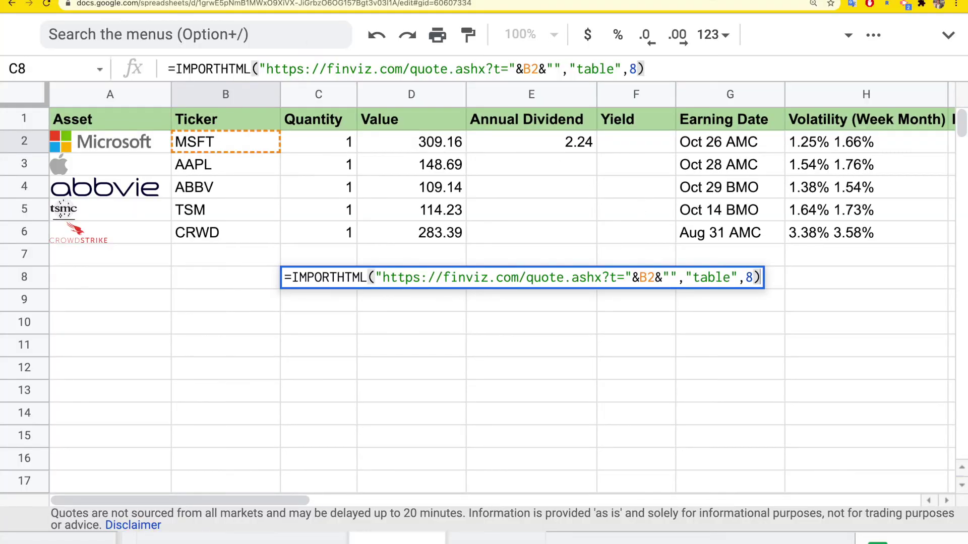
pyautogui.press('Return')
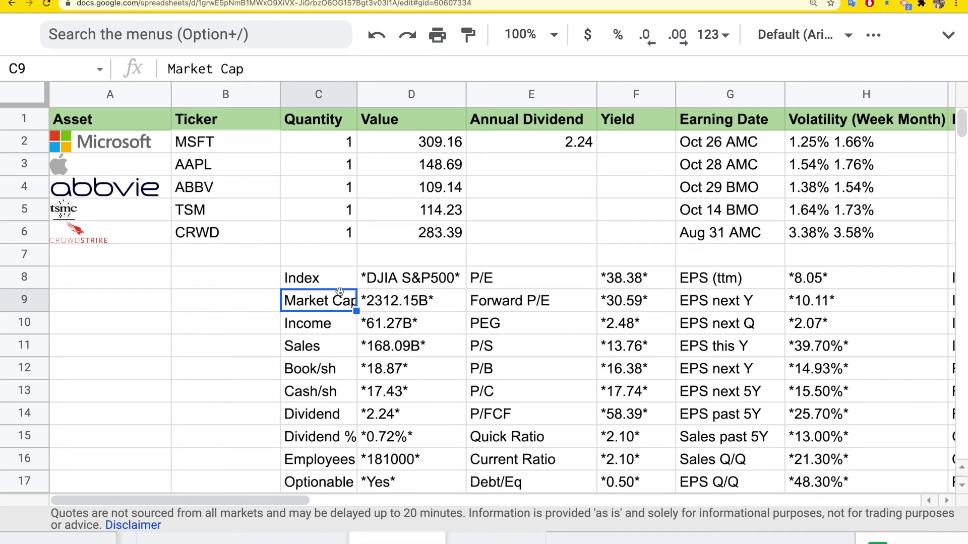
# - Wrap C8's IMPORTHTML in INDEX(…,7,2) to return only Microsoft's *2.24* dividend
pyautogui.doubleClick(325, 280)
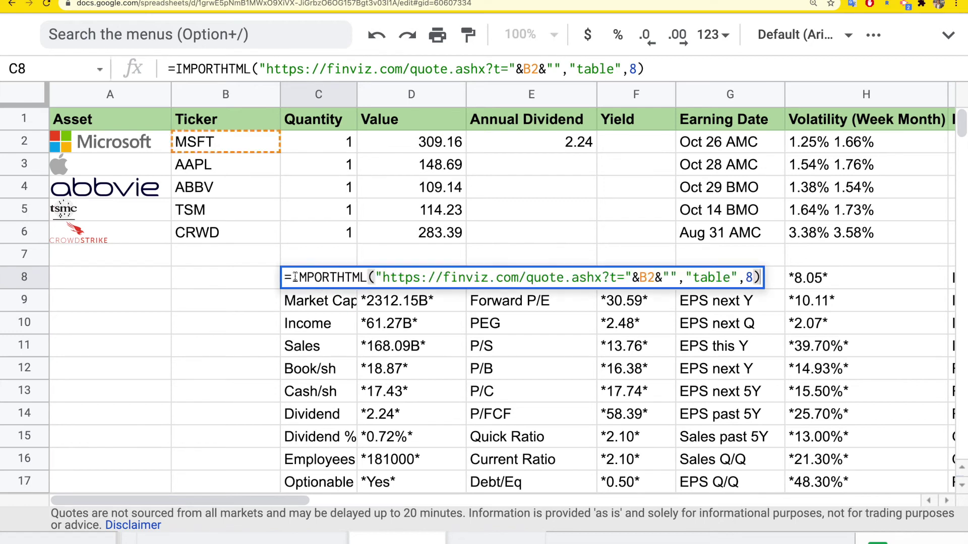
pyautogui.write('index')
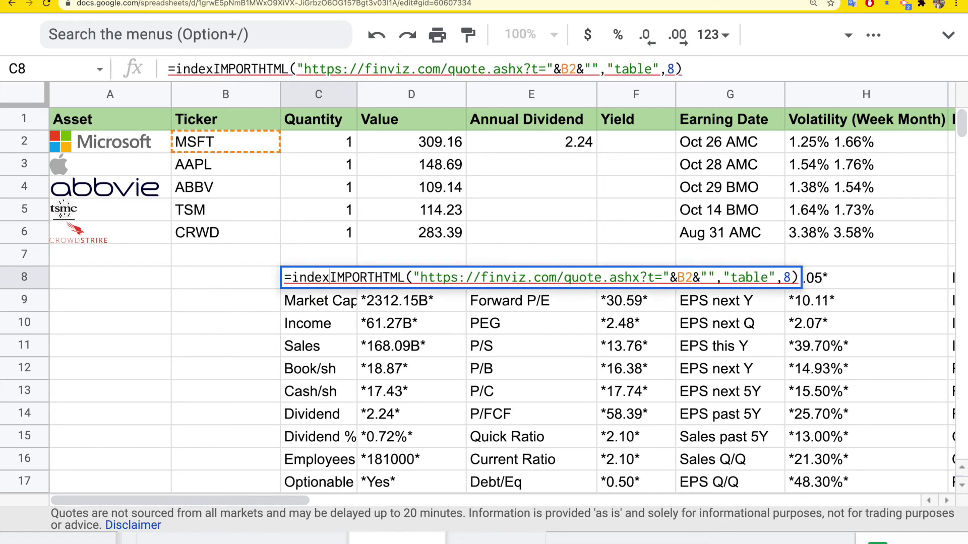
pyautogui.write('(')
pyautogui.press('End')
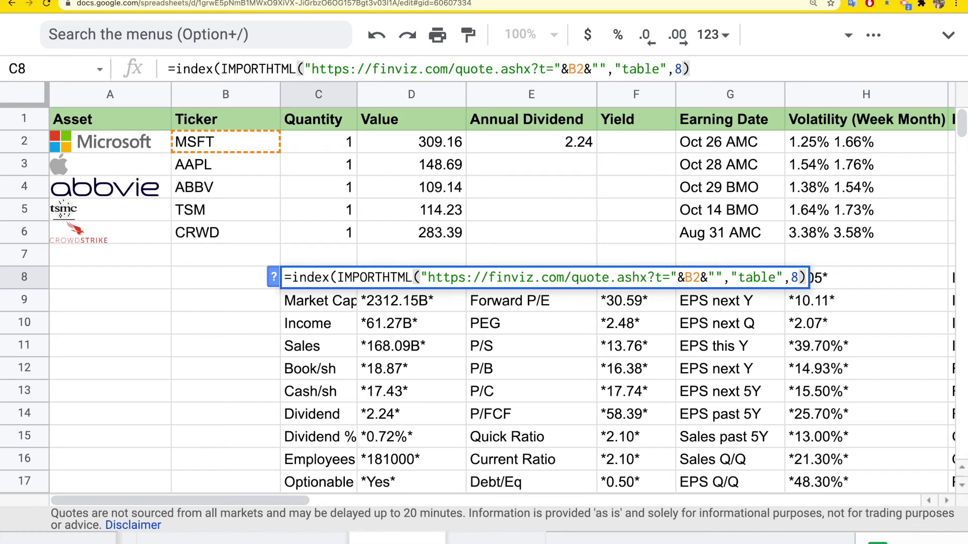
pyautogui.write(',7')
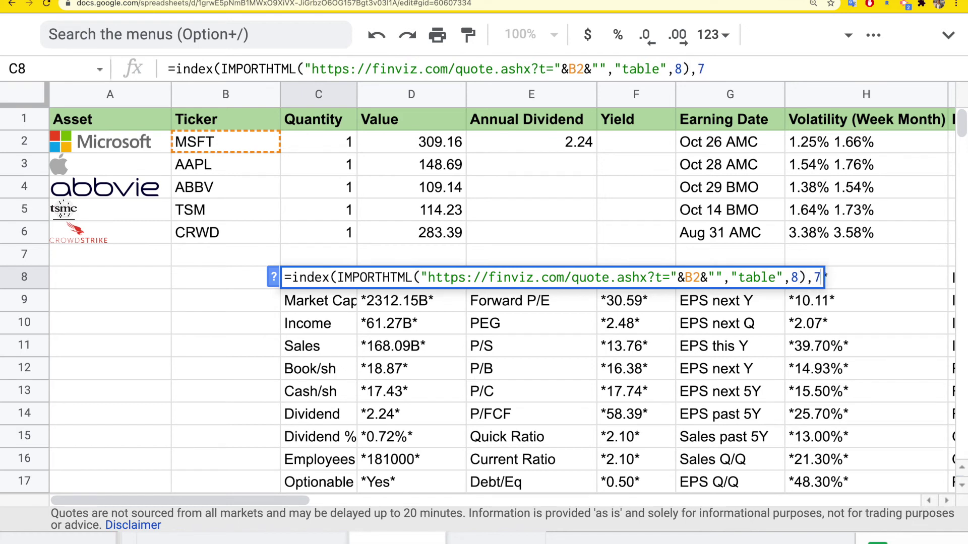
pyautogui.write(',2')
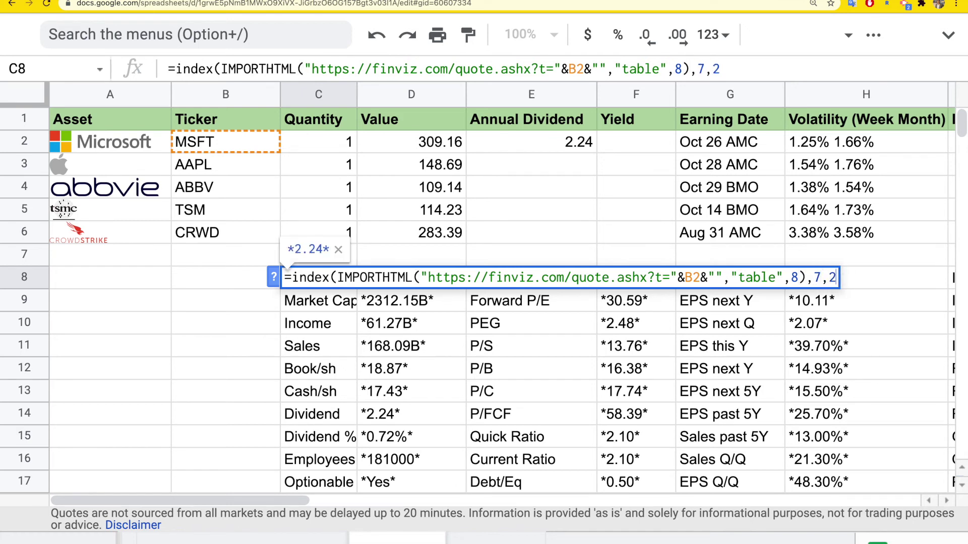
pyautogui.write(')')
pyautogui.press('Return')
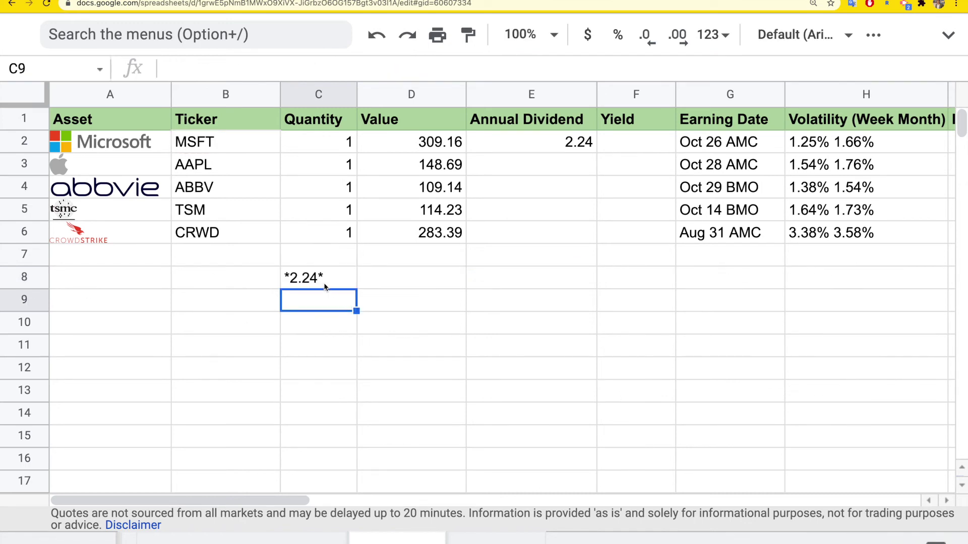
pyautogui.doubleClick(293, 278)
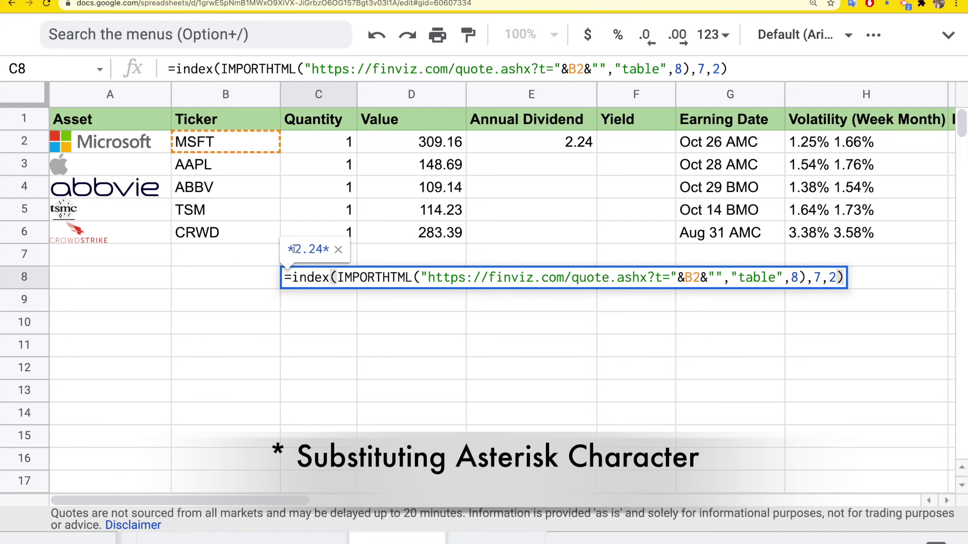
pyautogui.click(293, 277)
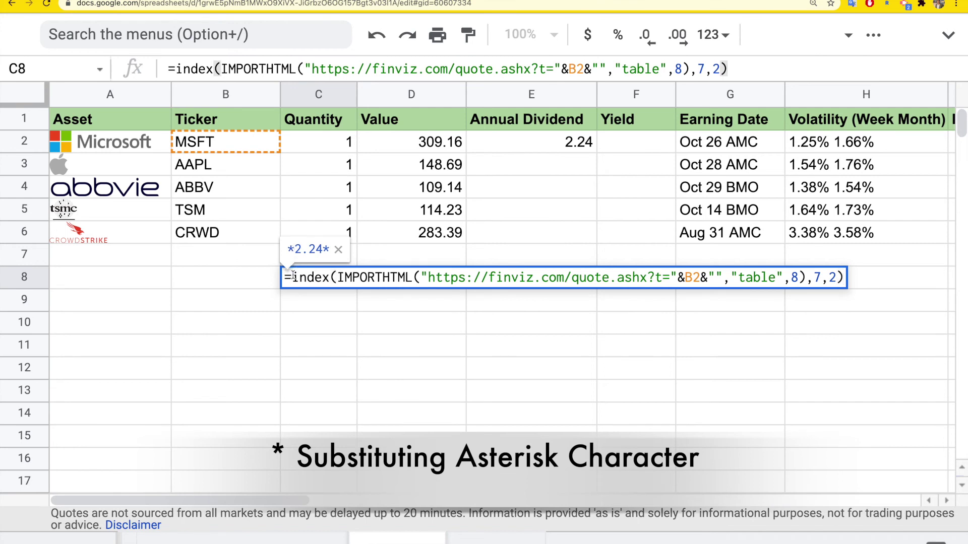
# - Wrap C8's formula in SUBSTITUTE(…,"*","") so the dividend reads plain 2.24
pyautogui.write('substitue')
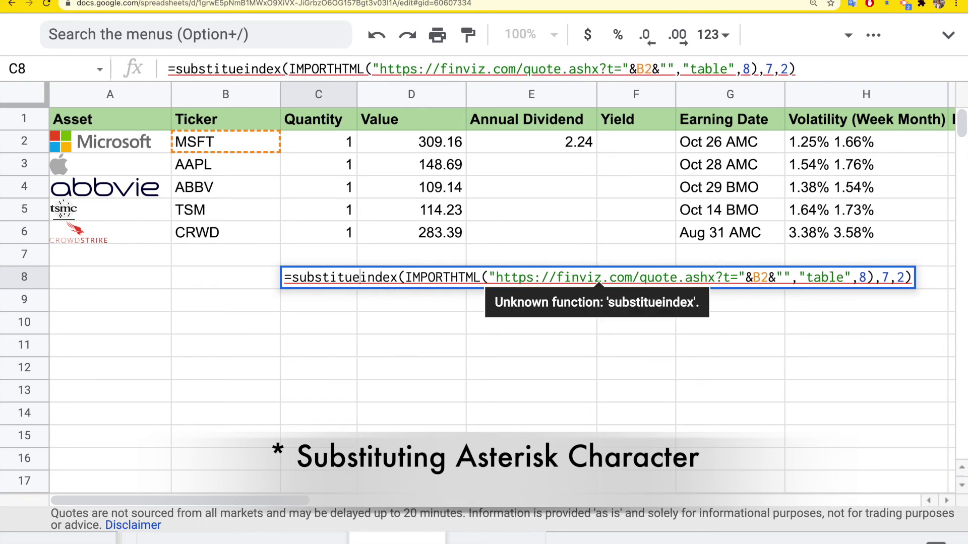
pyautogui.write('(')
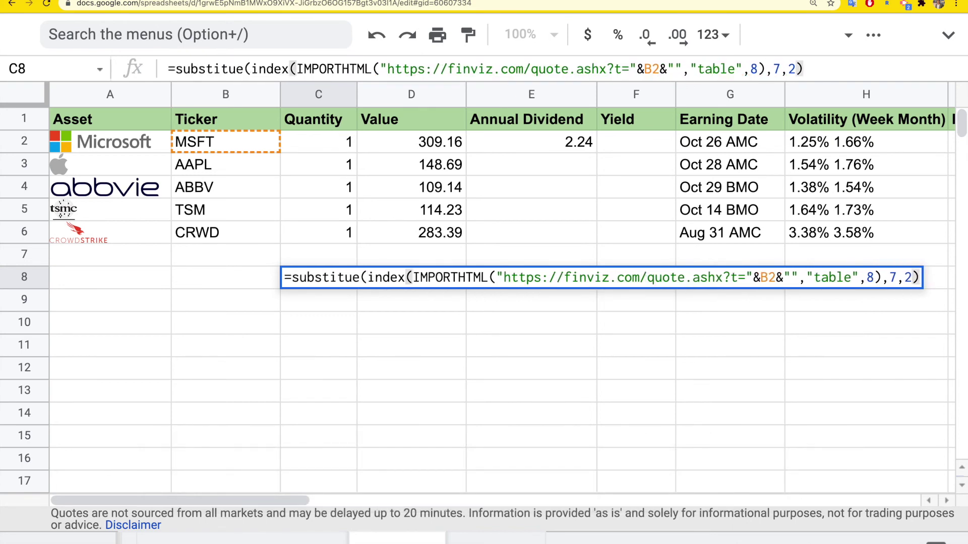
pyautogui.write(',"')
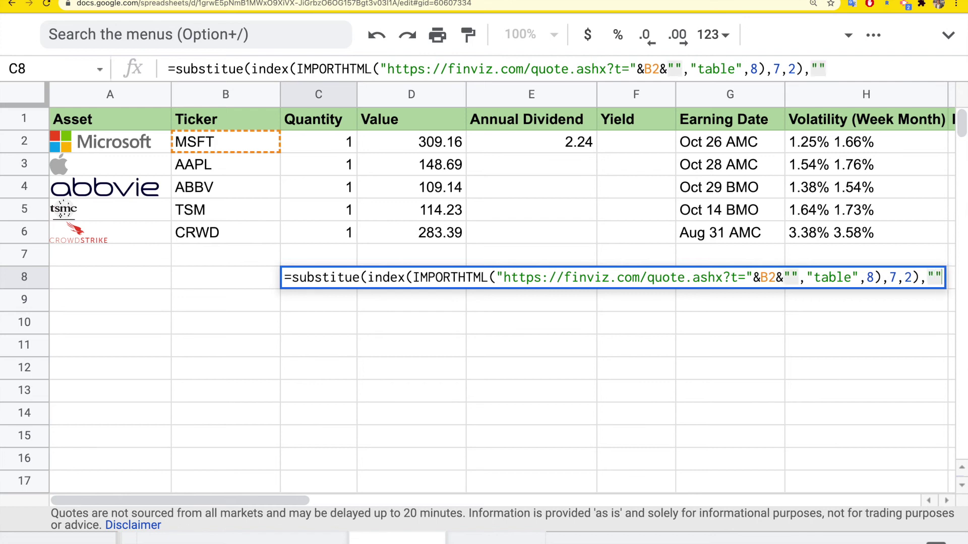
pyautogui.write('*')
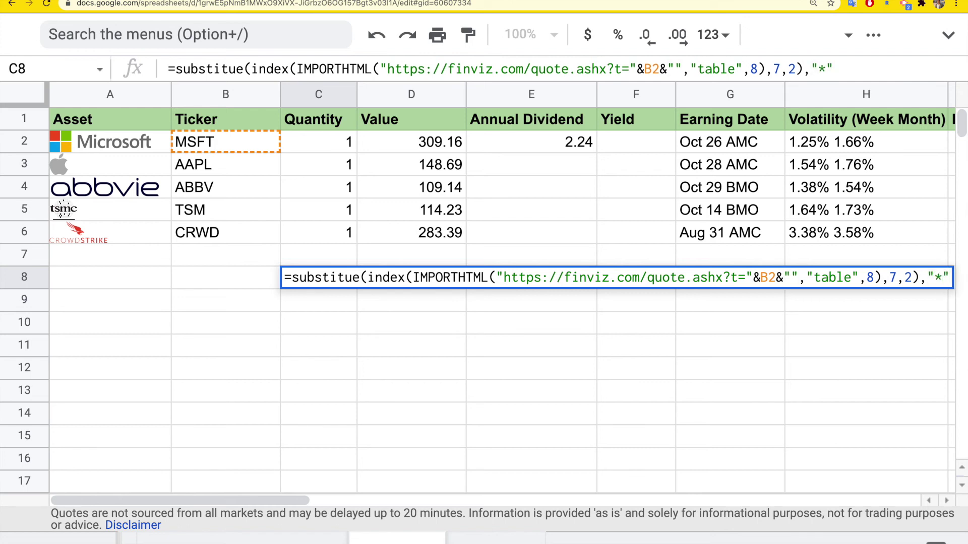
pyautogui.write(',"')
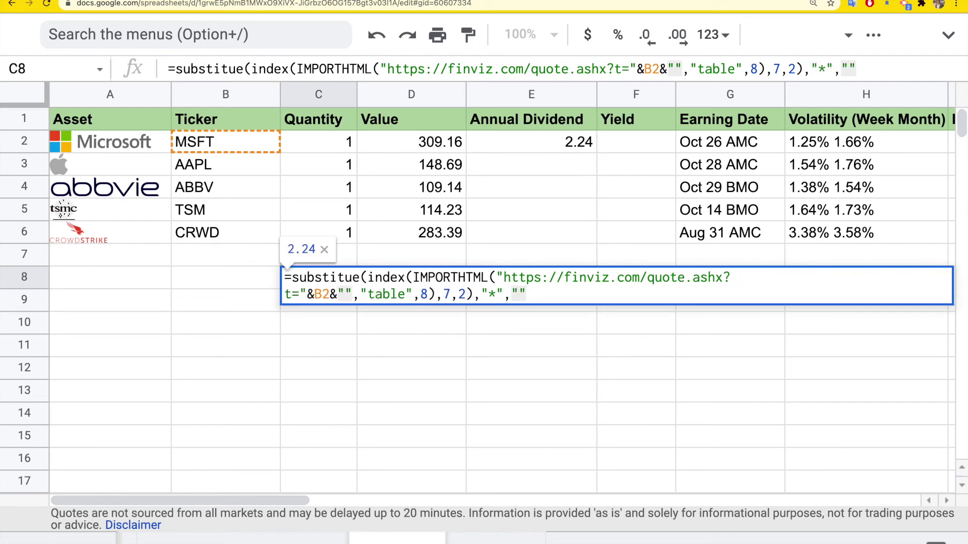
pyautogui.write('")')
pyautogui.press('Return')
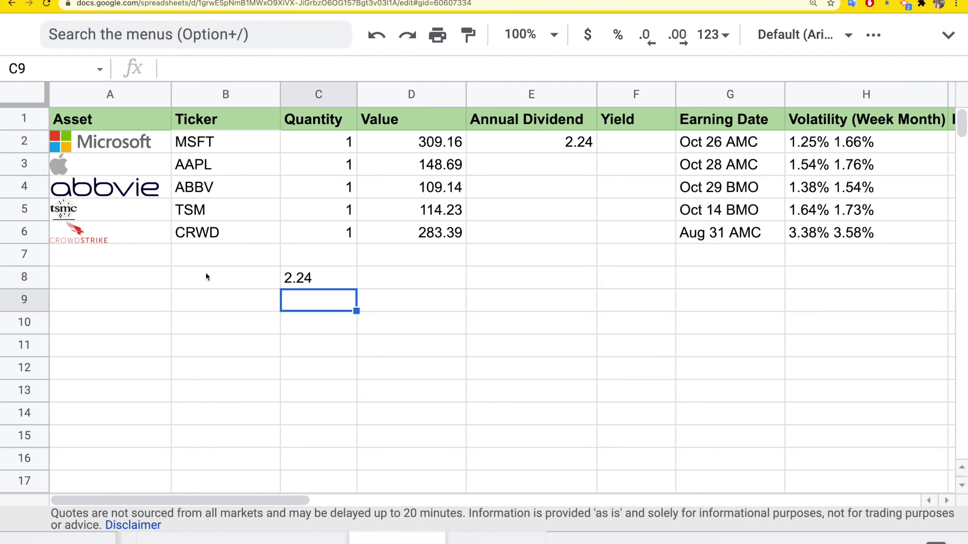
pyautogui.click(317, 285)
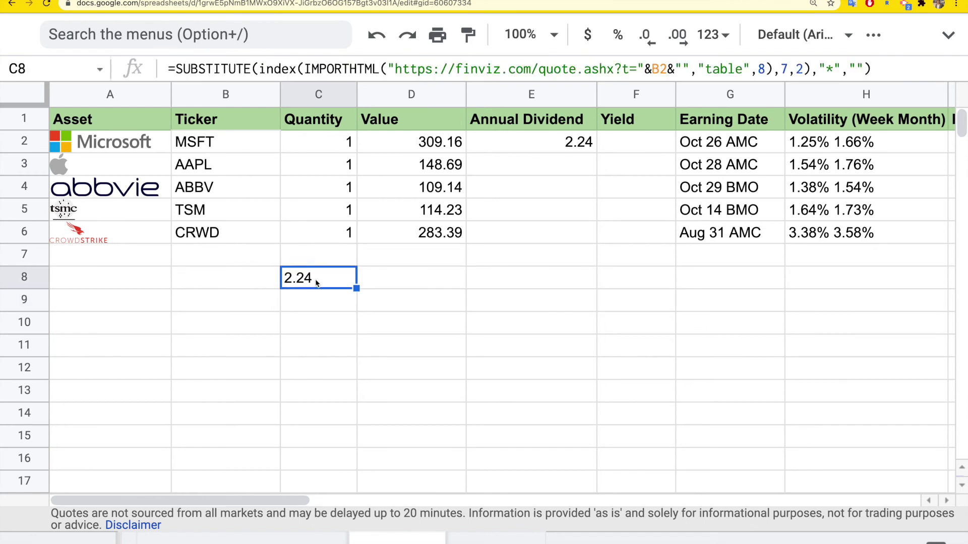
pyautogui.tripleClick(316, 283)
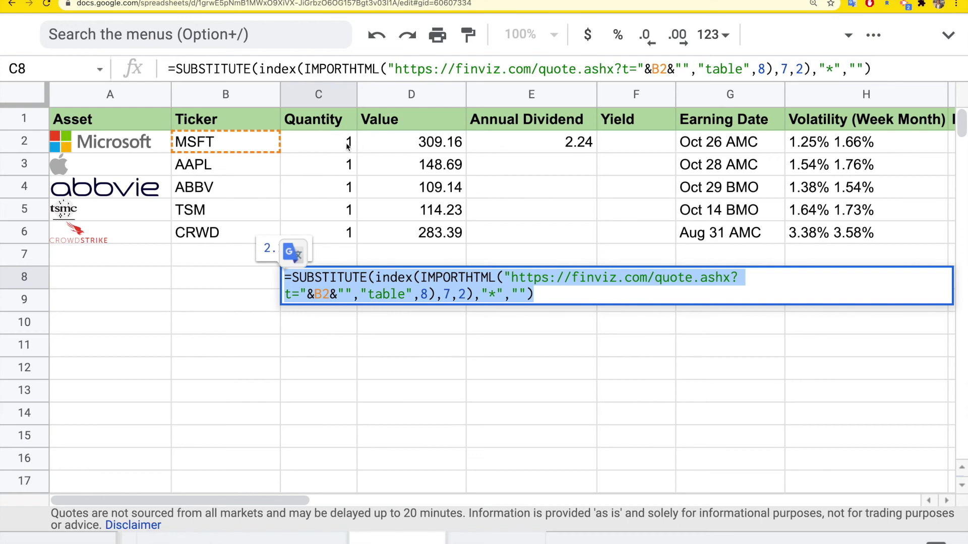
pyautogui.doubleClick(509, 141)
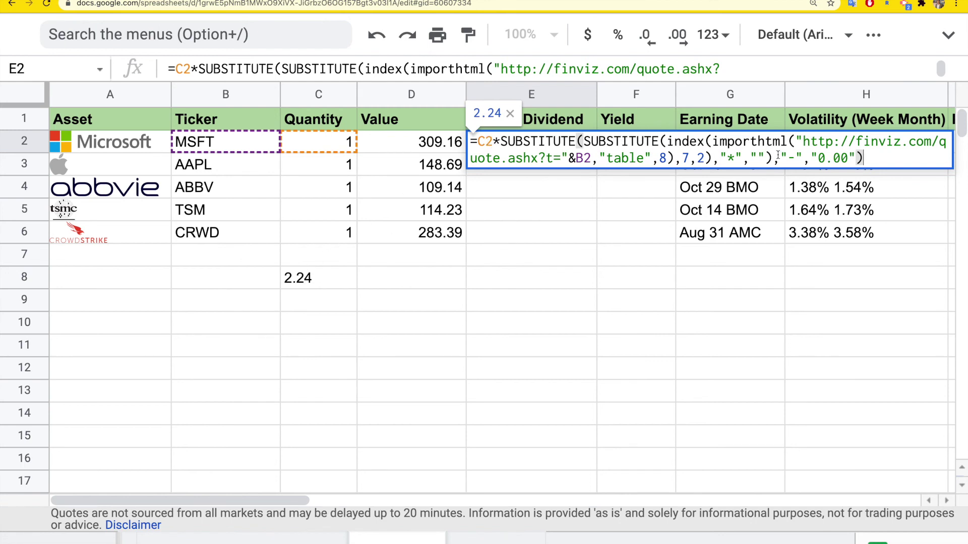
pyautogui.doubleClick(538, 141)
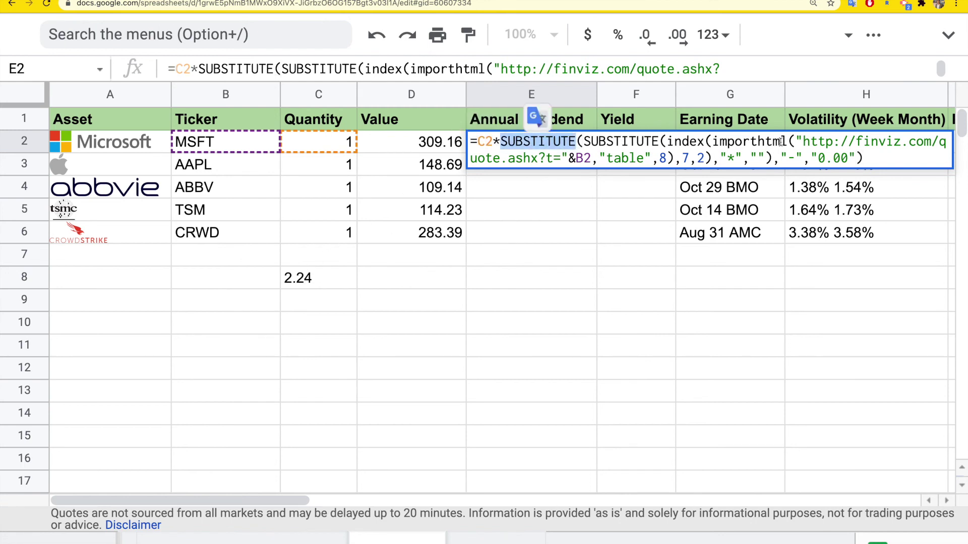
pyautogui.click(785, 155)
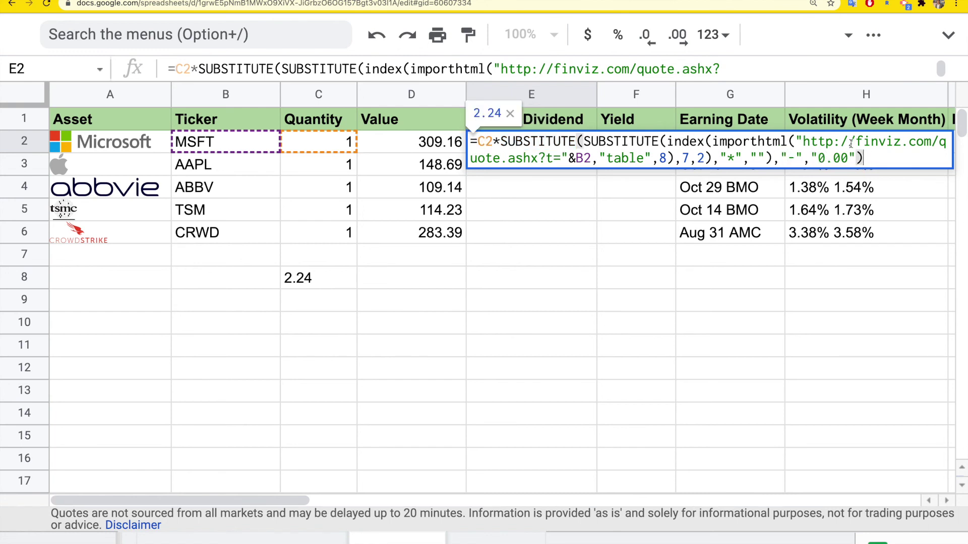
pyautogui.press('Return')
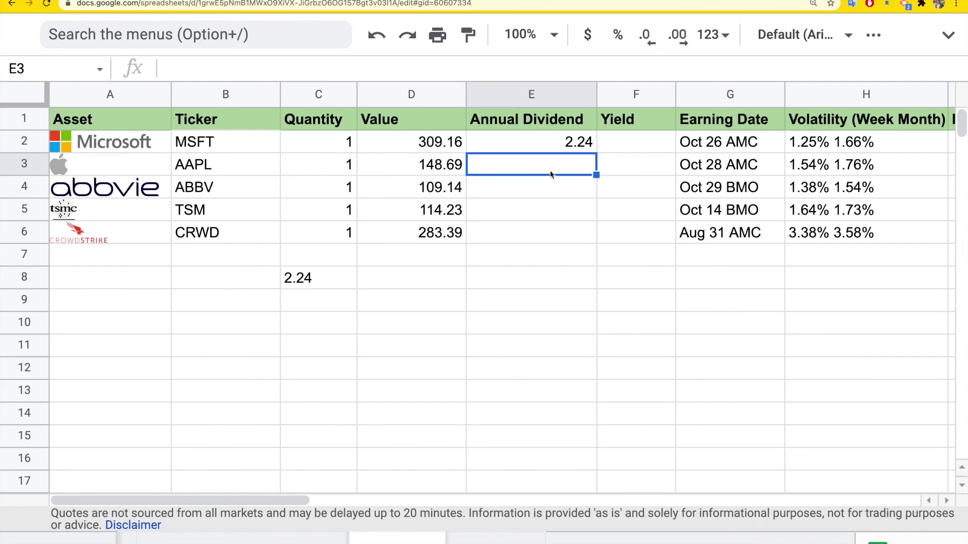
# - Undo the C8 test formula and fill E2's annual dividend formula down to E6
pyautogui.hotkey('ctrl', 'z')
pyautogui.click(569, 146)
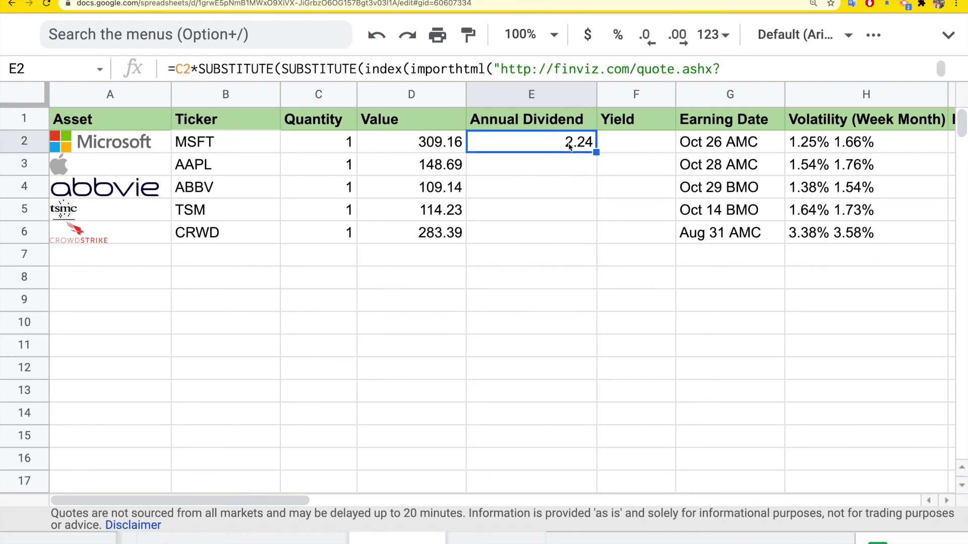
pyautogui.moveTo(596, 153); pyautogui.dragTo(585, 225)
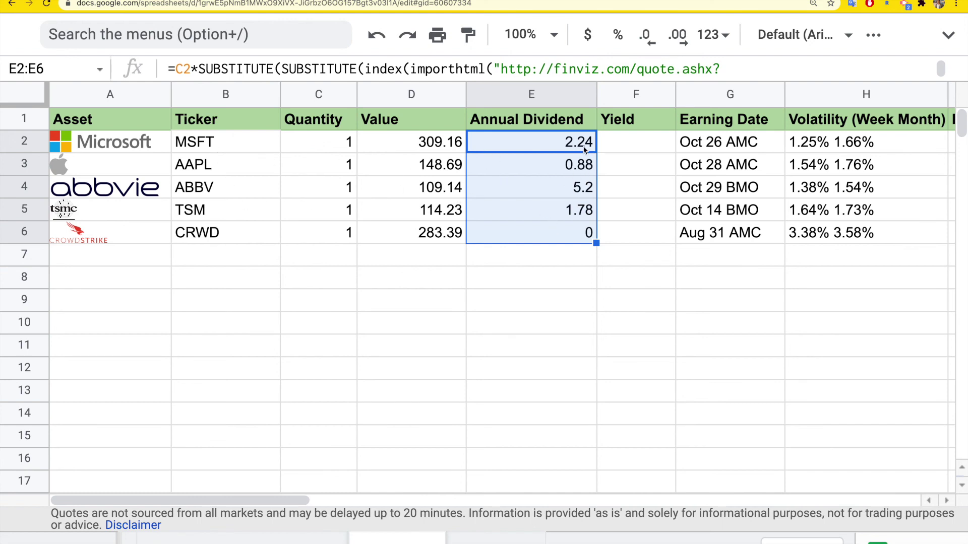
# - Select the SUBSTITUTE Finviz lookup portion of E2's formula
pyautogui.doubleClick(584, 150)
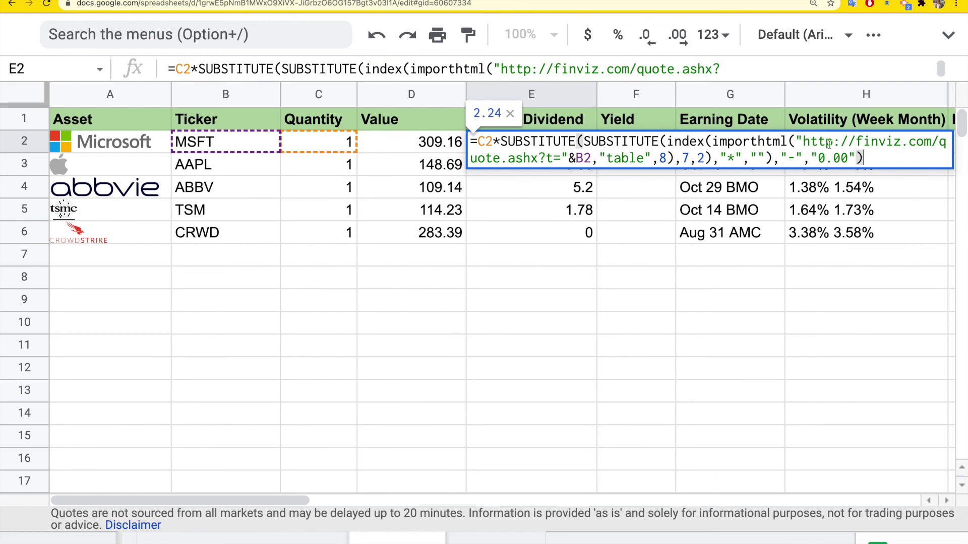
pyautogui.moveTo(864, 156); pyautogui.dragTo(502, 141)
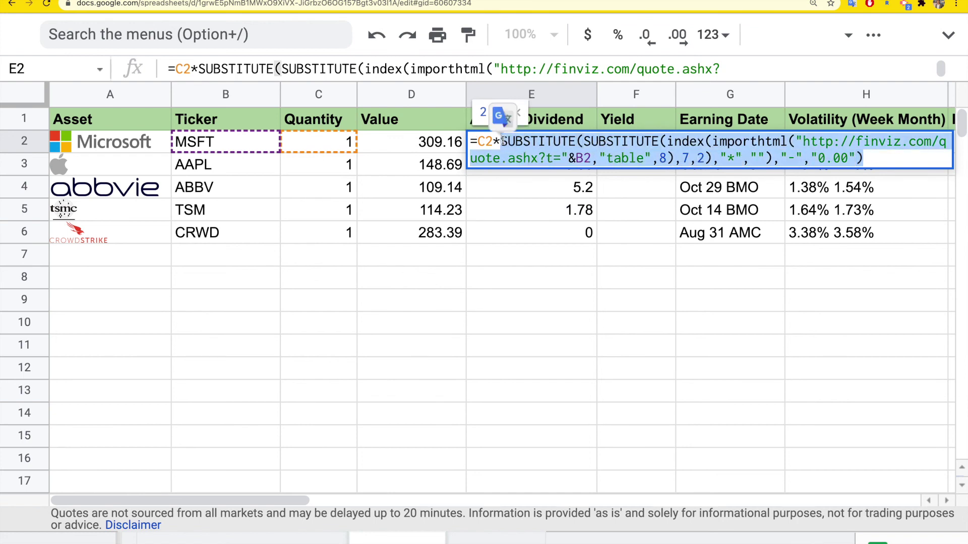
pyautogui.click(580, 189)
# - Paste the Finviz lookup formula into F2 with row index 8, then autofill Yield from 0.72% down to 0.00
pyautogui.click(636, 142)
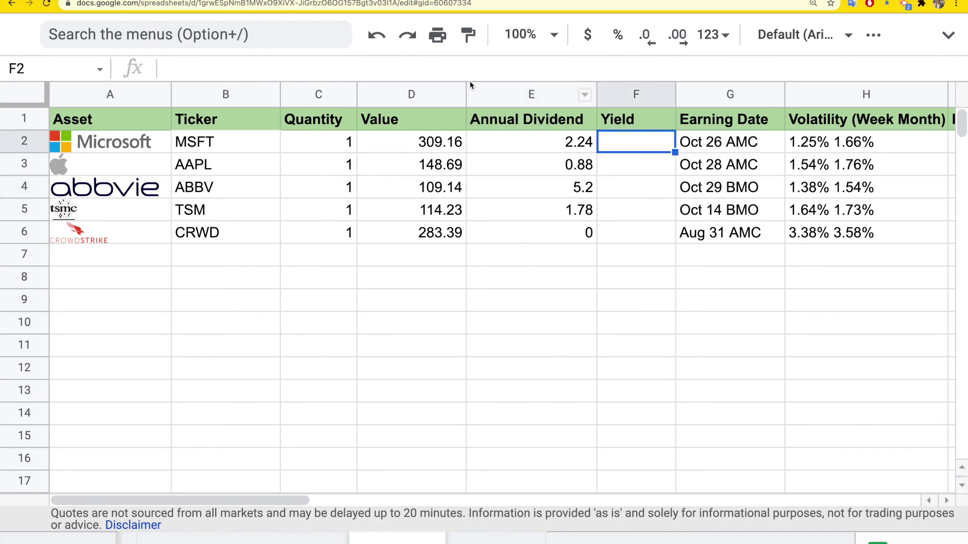
pyautogui.hotkey('ctrl', 'Tab')
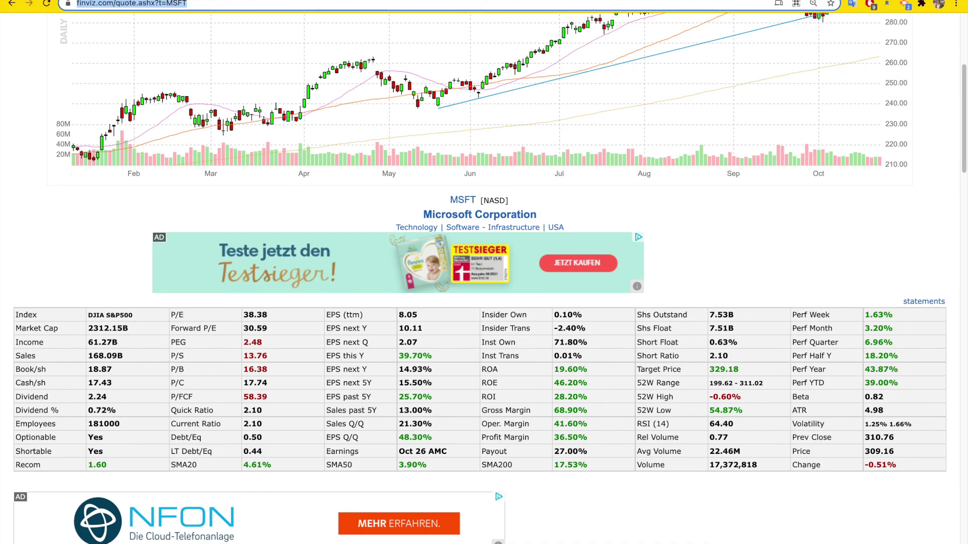
pyautogui.hotkey('ctrl', 'shift', 'Tab')
pyautogui.doubleClick(642, 143)
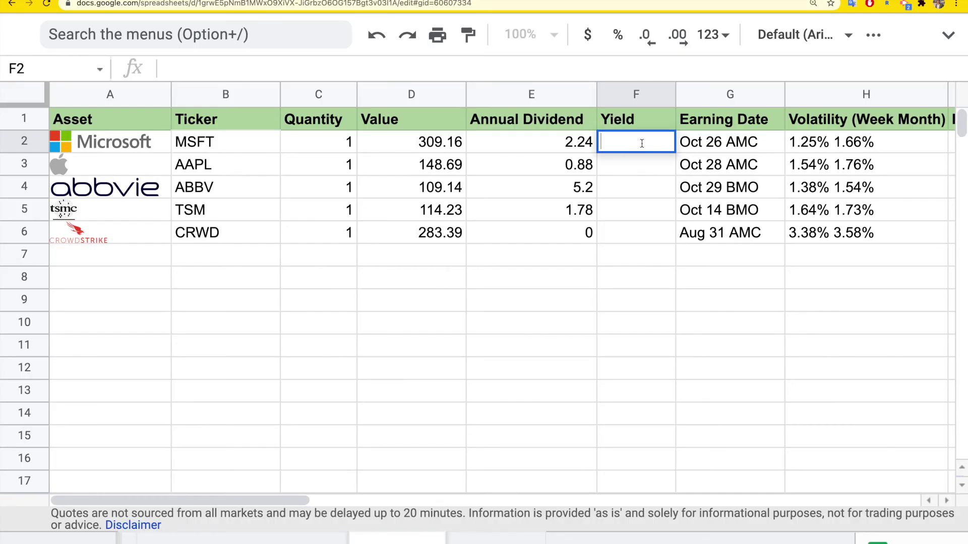
pyautogui.write('=SUBSTITUTE(SUBSTITUTE(index(importhtml("http://finviz.com/quote.ashx?t="&B2,"table",8),7,2),"*",""),"-","0.00")')
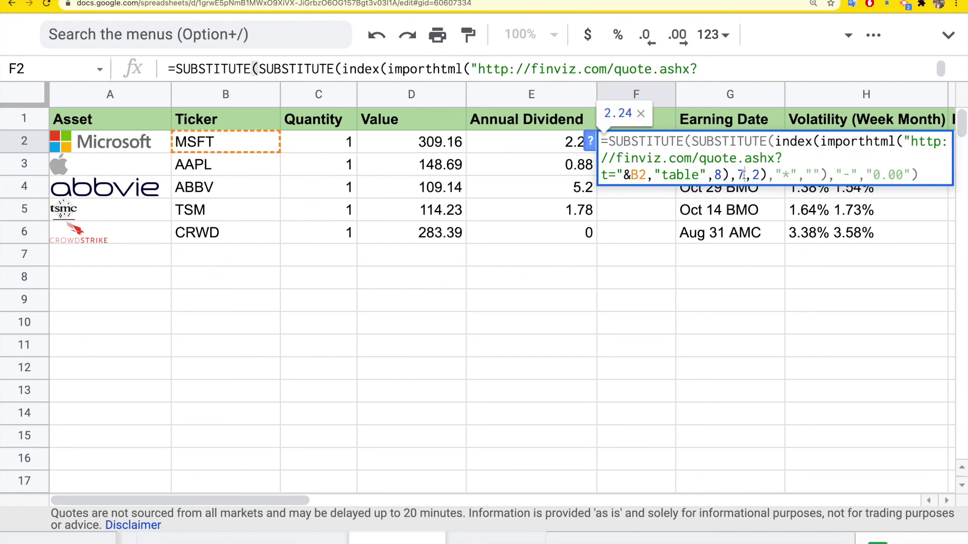
pyautogui.click(745, 175)
pyautogui.press('BackSpace')
pyautogui.write('8')
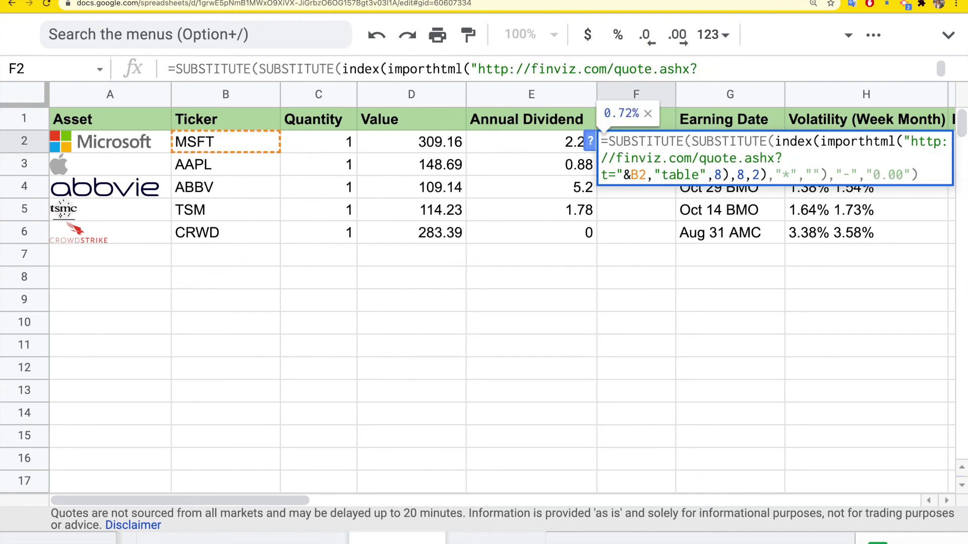
pyautogui.press('Return')
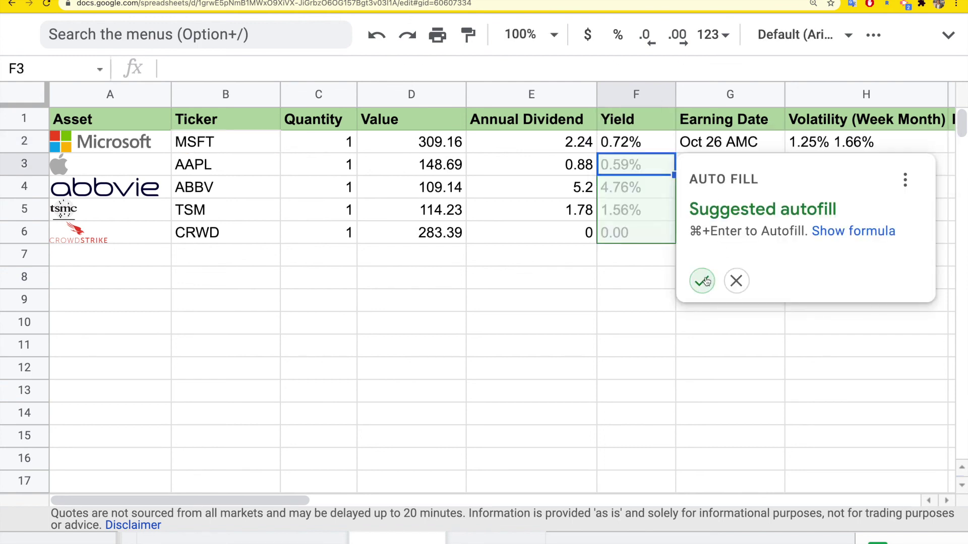
pyautogui.click(702, 281)
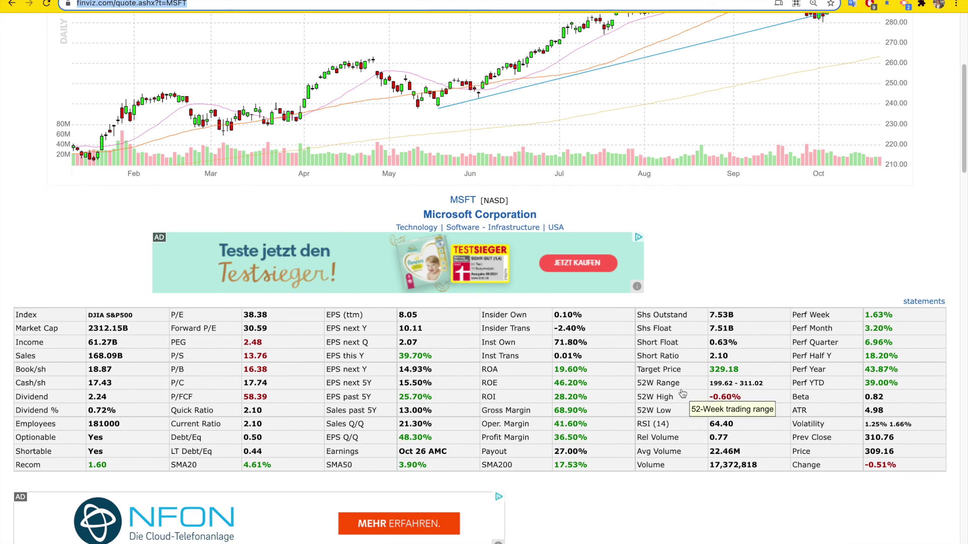
# - Inspect the Dividend % and Earnings (Oct 26 AMC) entries in Finviz's MSFT fundamentals table
pyautogui.moveTo(675, 396)
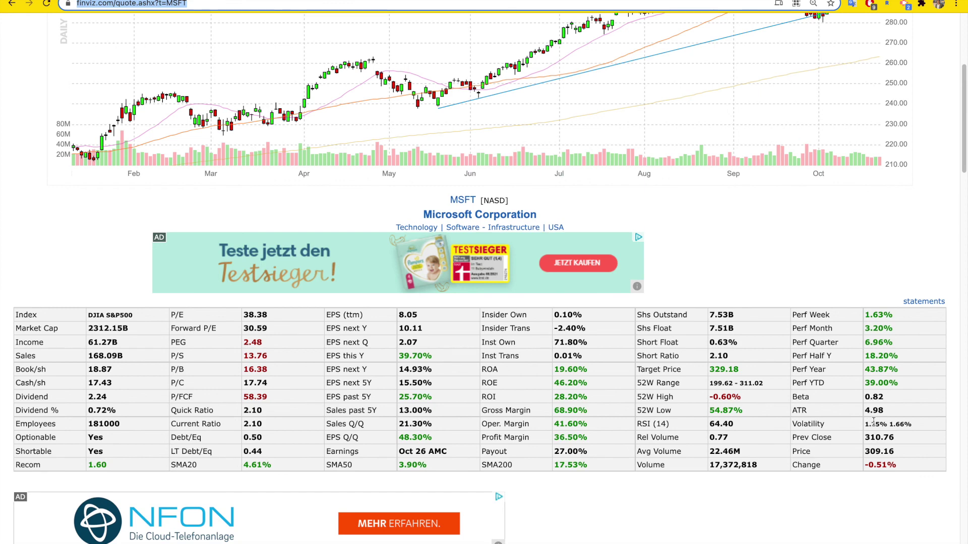
pyautogui.moveTo(671, 439)
# - Review G2's Earning Date formula using row 11, column 6, and close it unchanged
pyautogui.hotkey('ctrl', 'Tab')
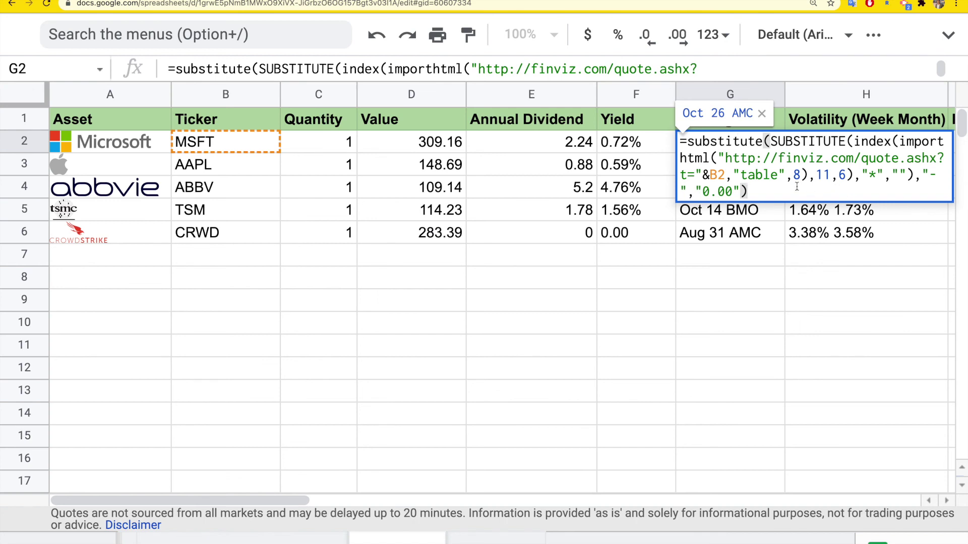
pyautogui.press('Escape')
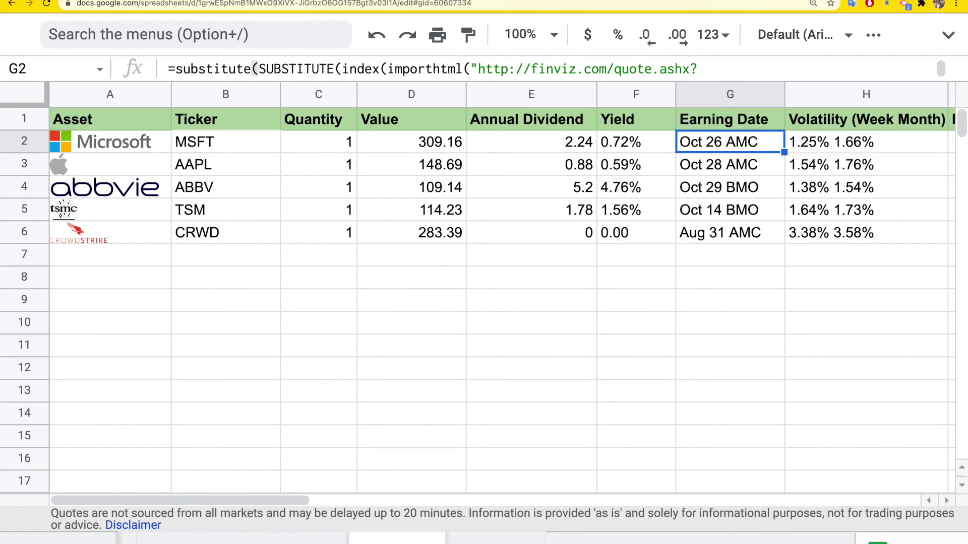